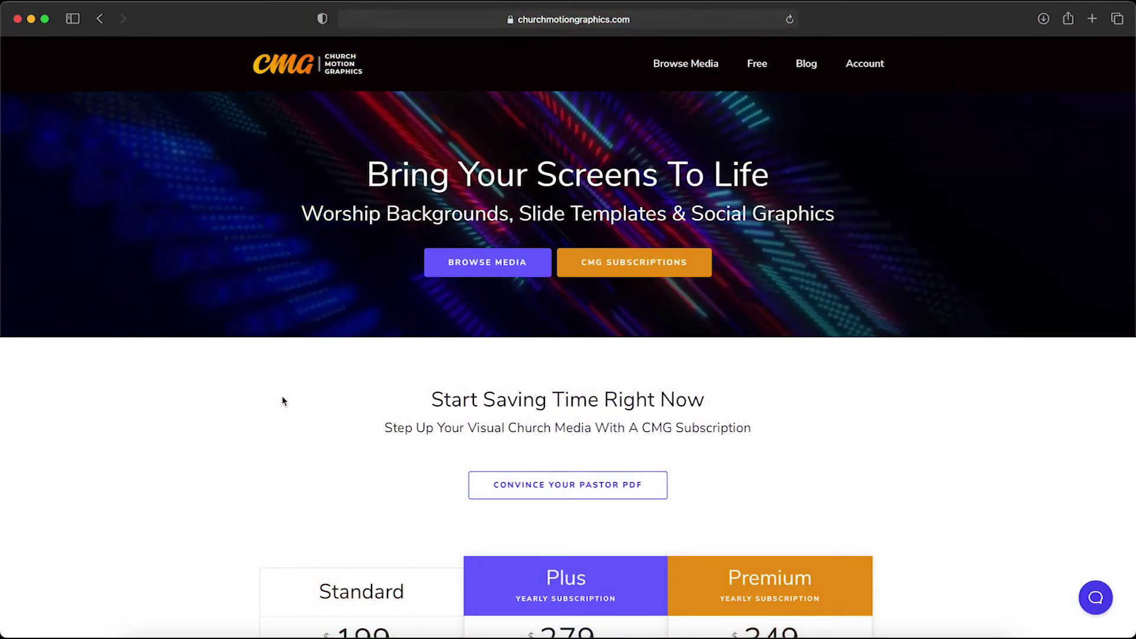
Step: Go to the media shop's browse page and list the Motions, Templates, Social, Stills and Layers categories
left_click(680, 67)
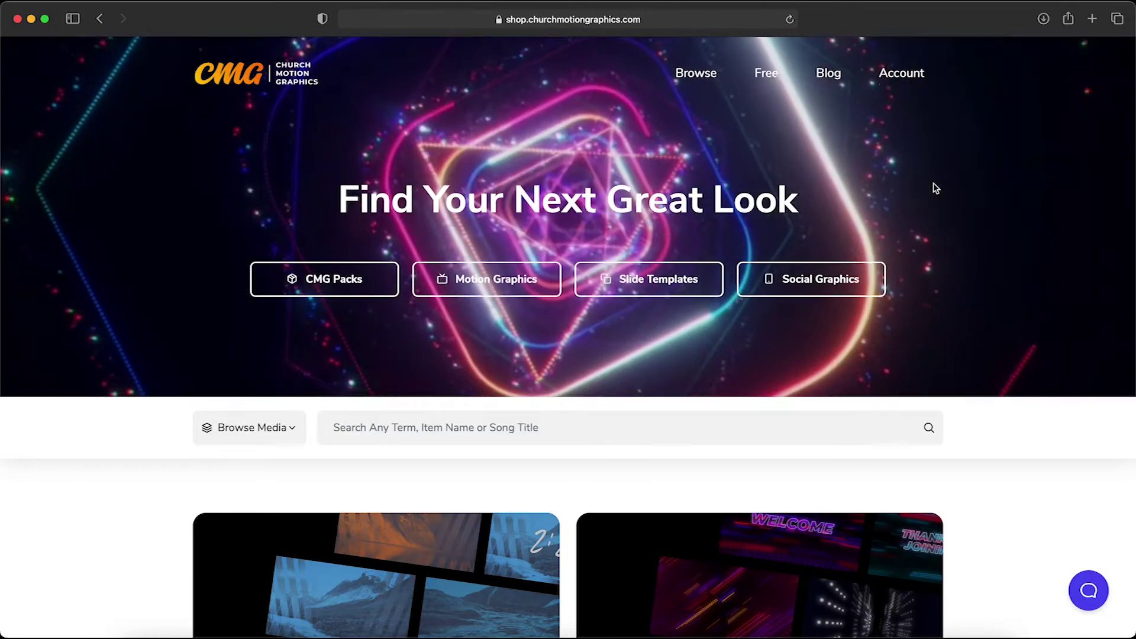
left_click(243, 421)
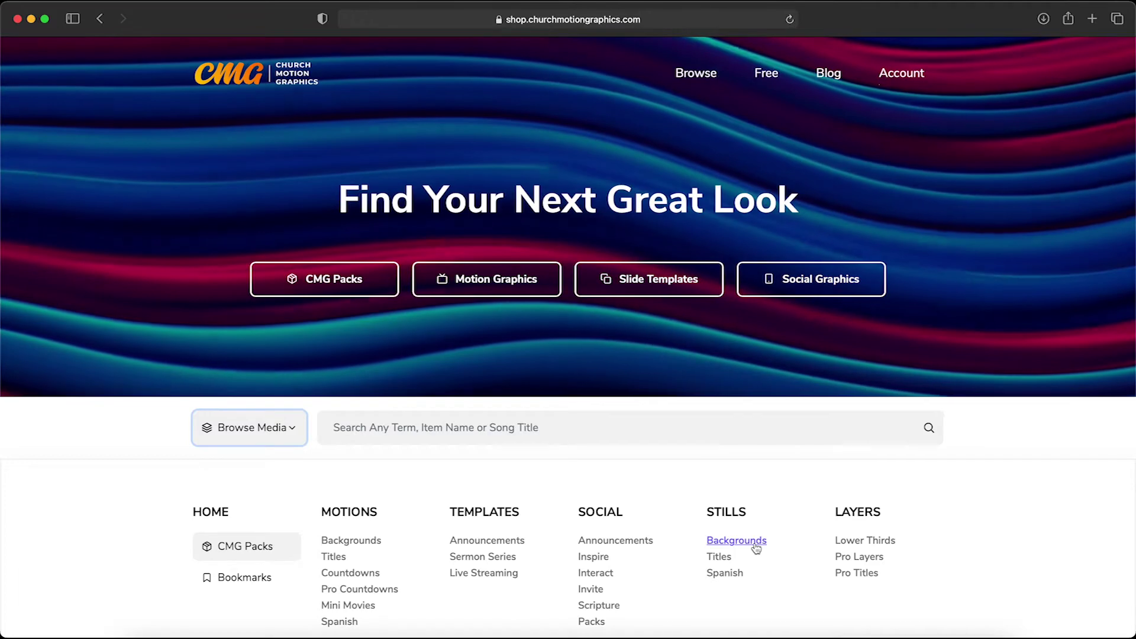
Step: List still backgrounds sorted by Trending and open Norwegian Tones View in the editor
left_click(737, 540)
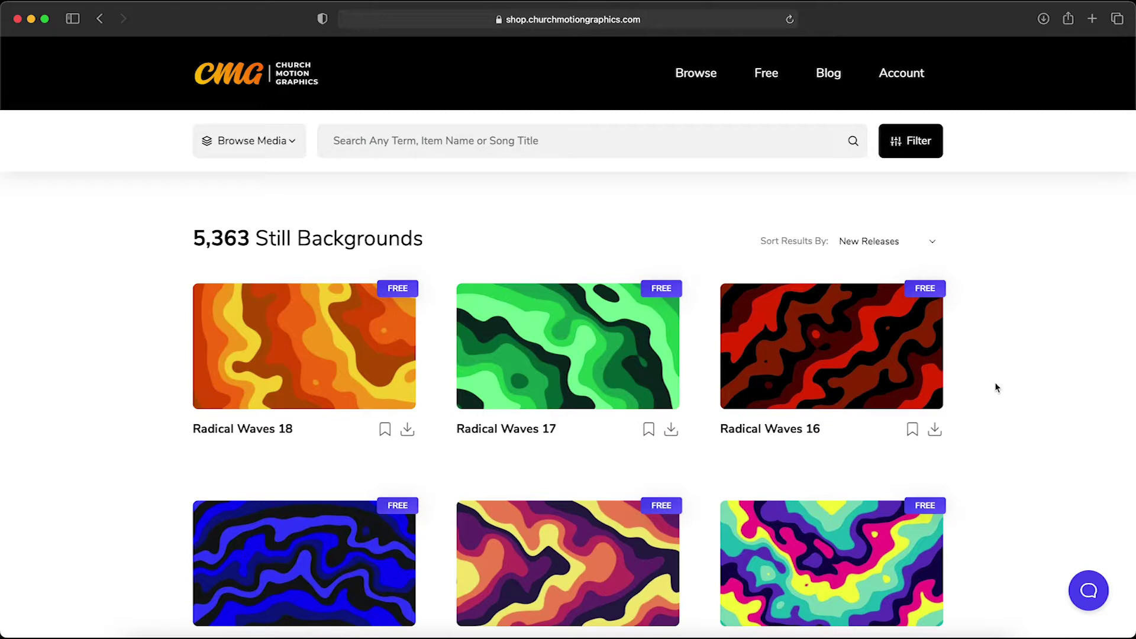
left_click(882, 246)
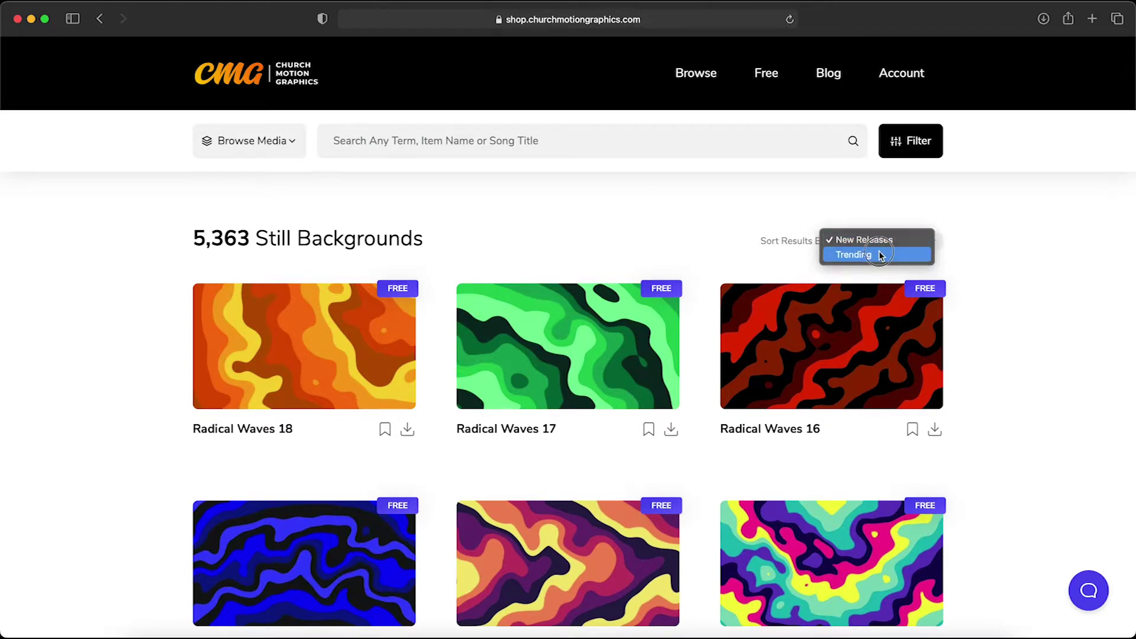
left_click(881, 256)
scroll(1010, 434, "down", 5)
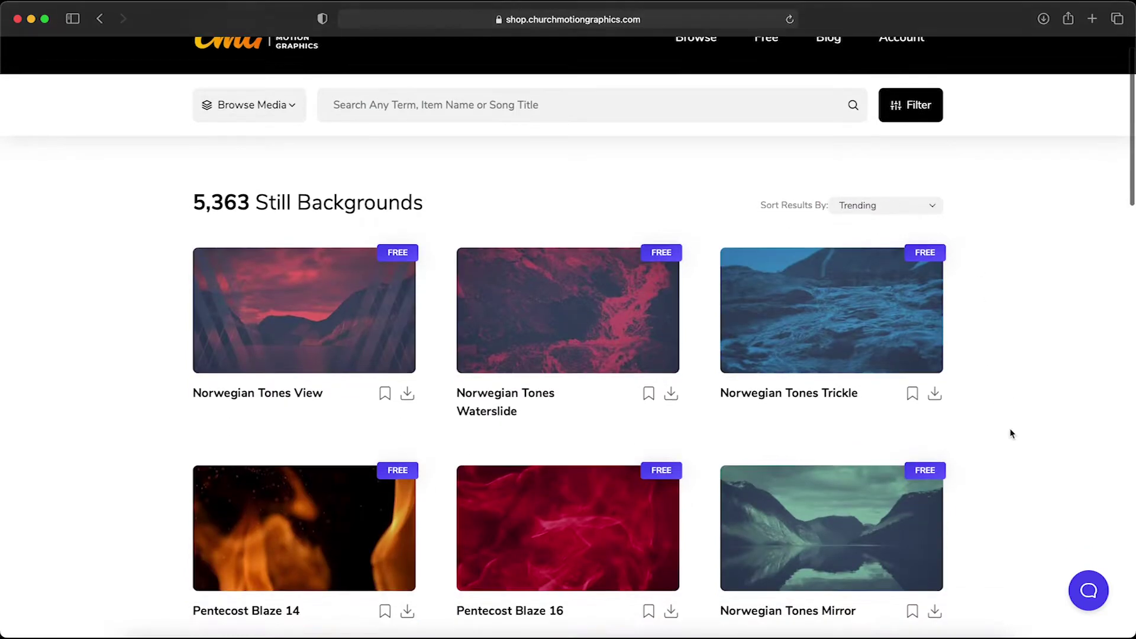
scroll(1010, 434, "down", 3)
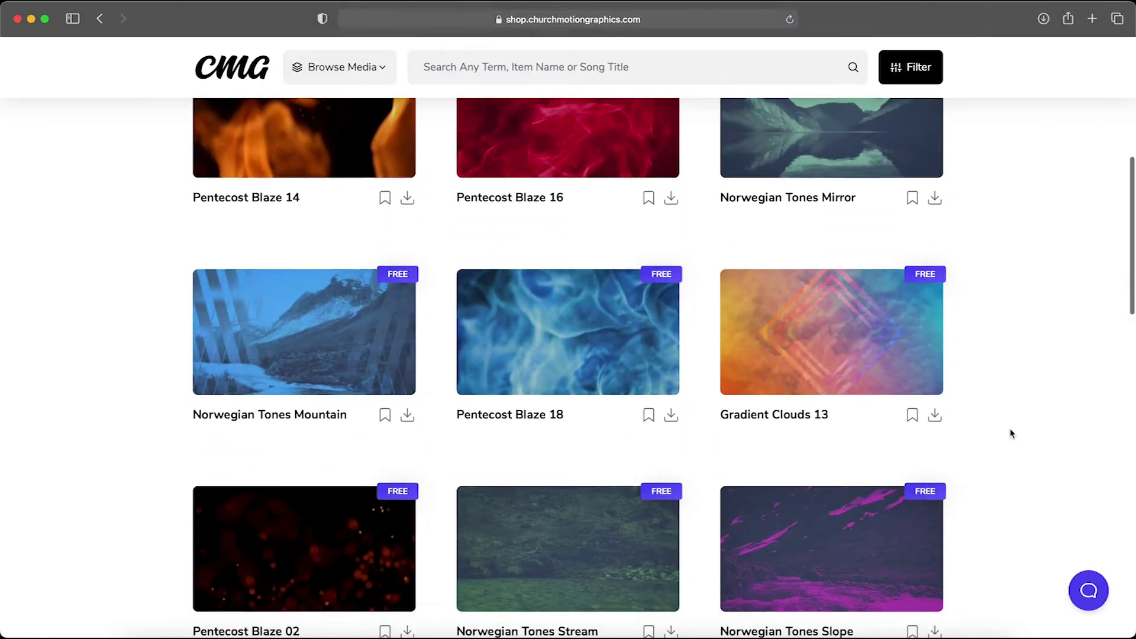
scroll(1010, 434, "up", 8)
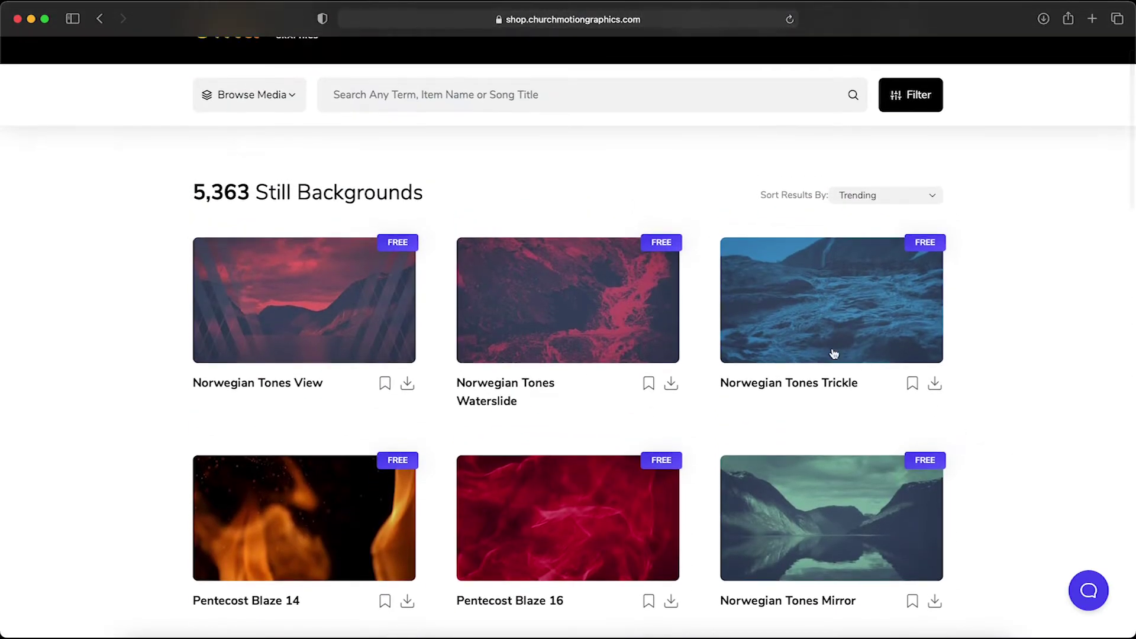
left_click(340, 278)
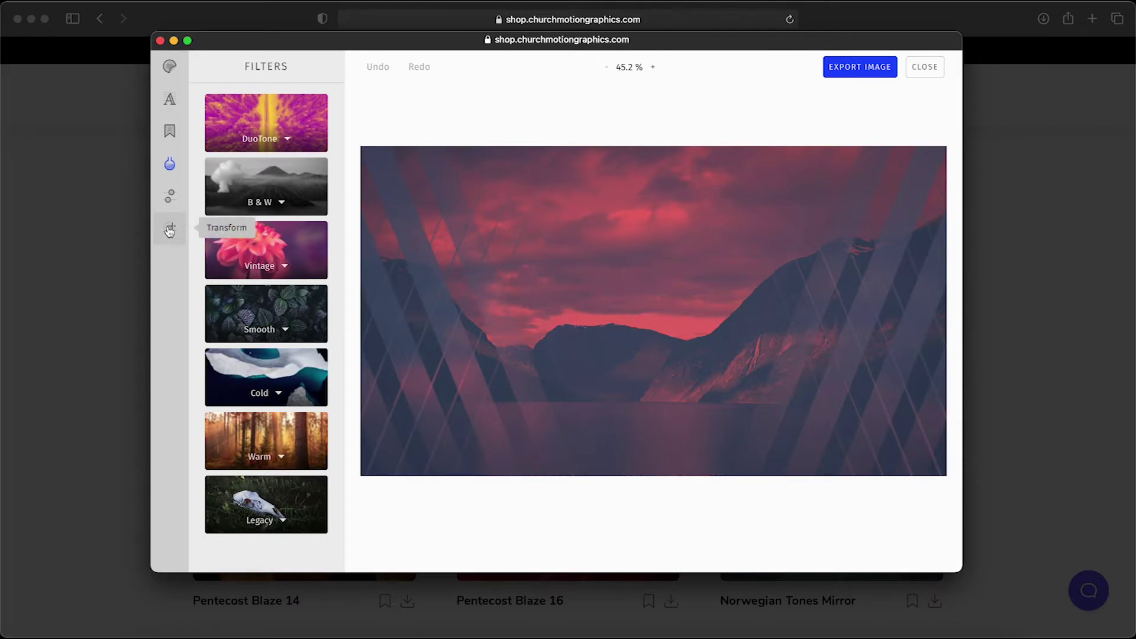
Step: Preview the 4:3 and Square crops, then return to the Custom 1920×1080 crop
left_click(170, 230)
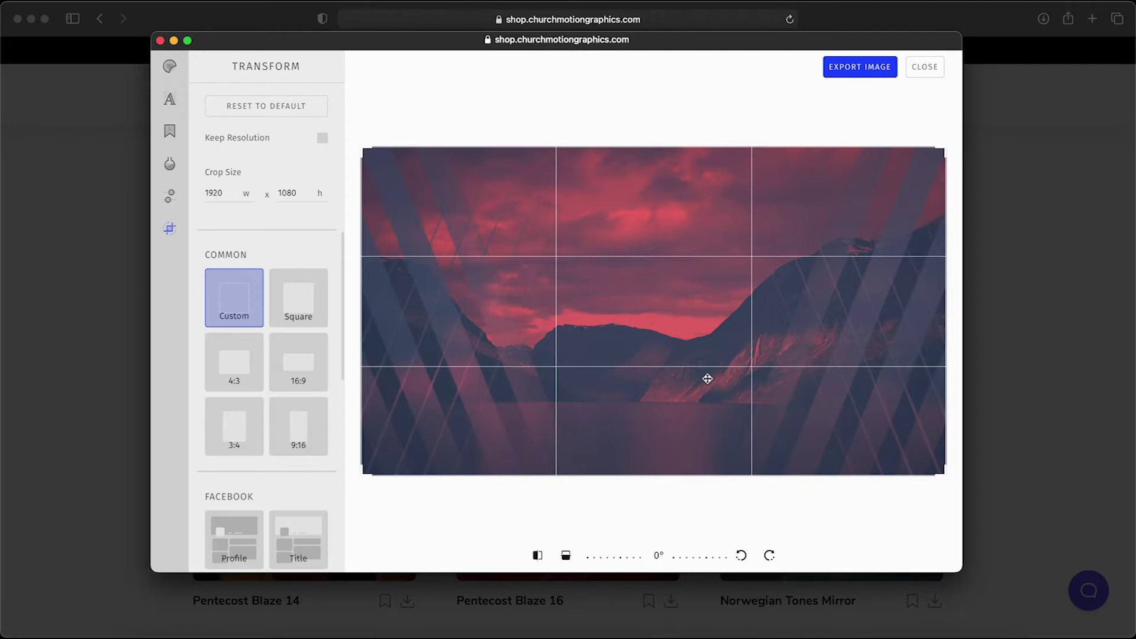
left_click(228, 376)
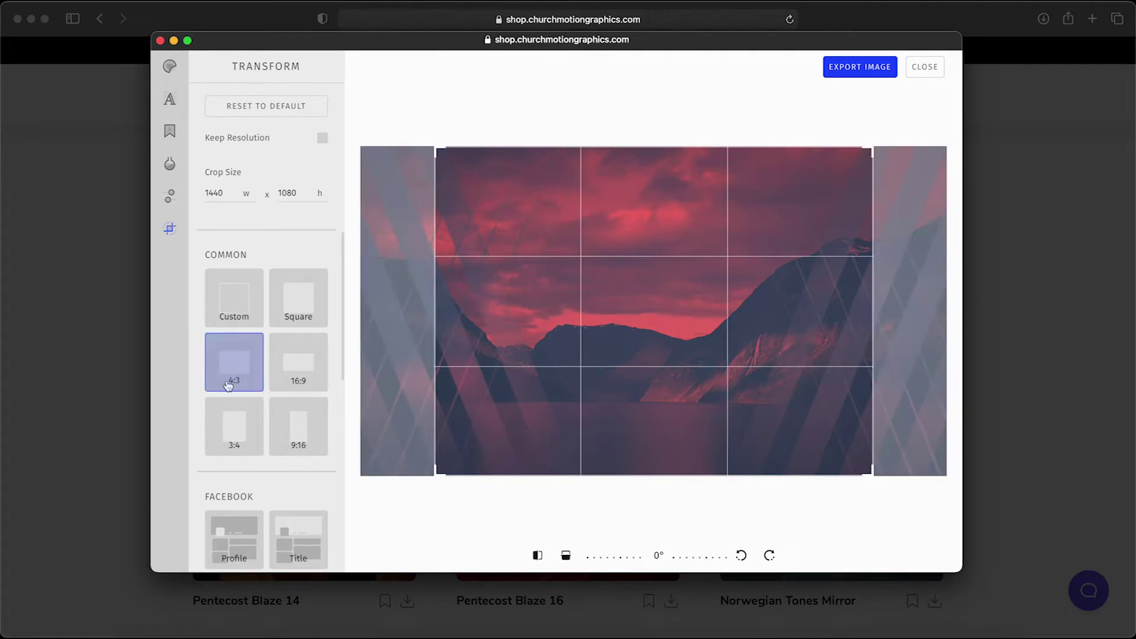
left_click(302, 313)
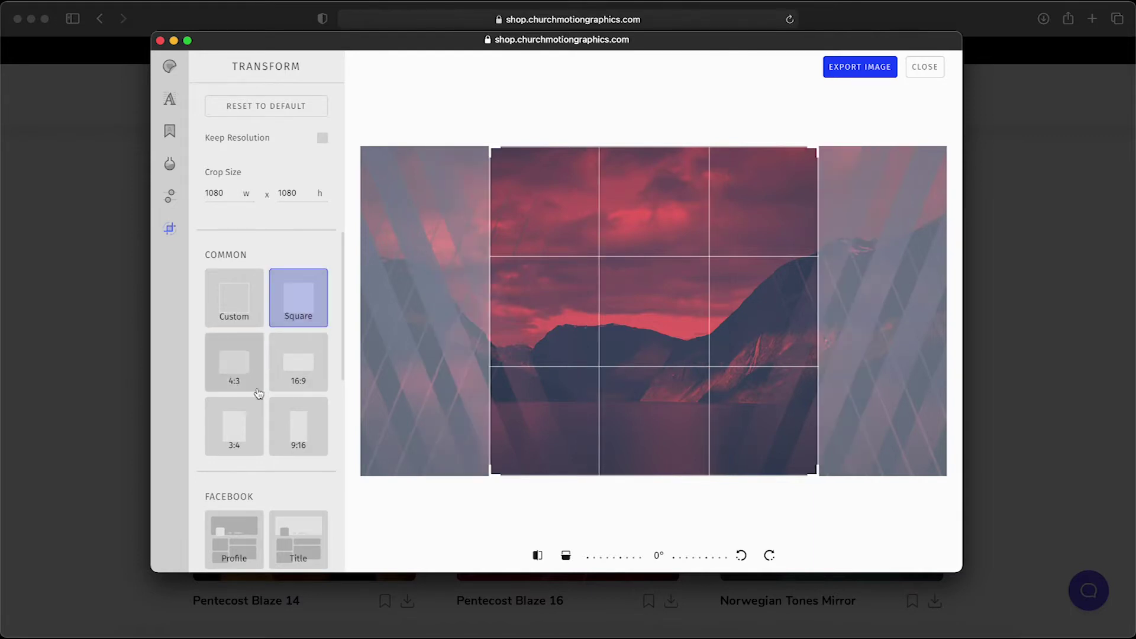
scroll(258, 393, "down", 3)
scroll(258, 394, "up", 3)
left_click(237, 308)
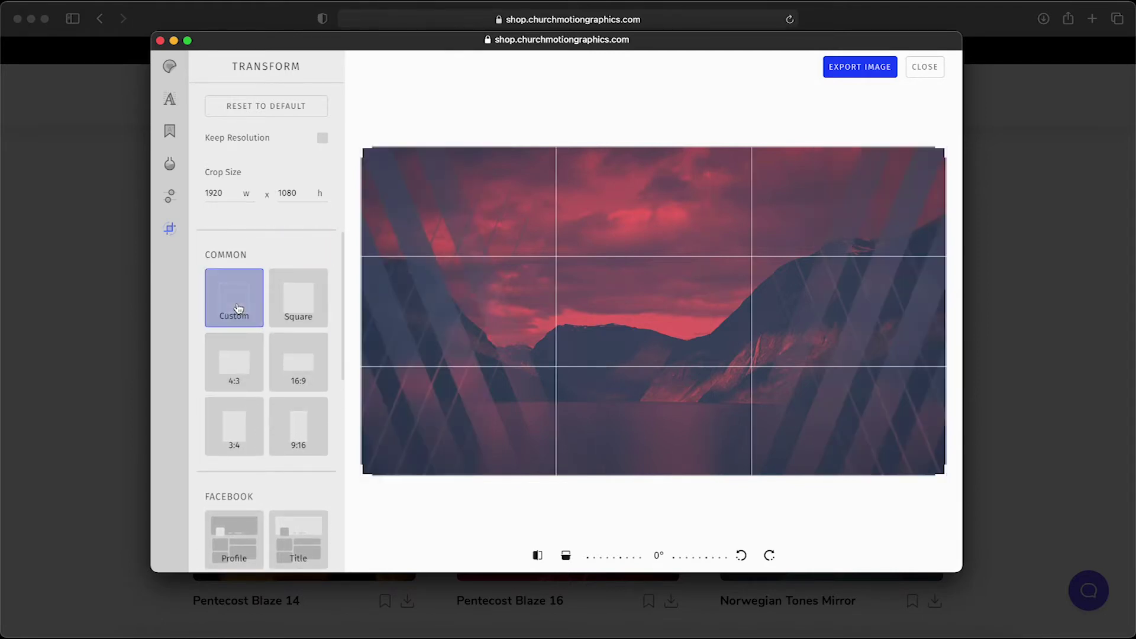
left_click(169, 208)
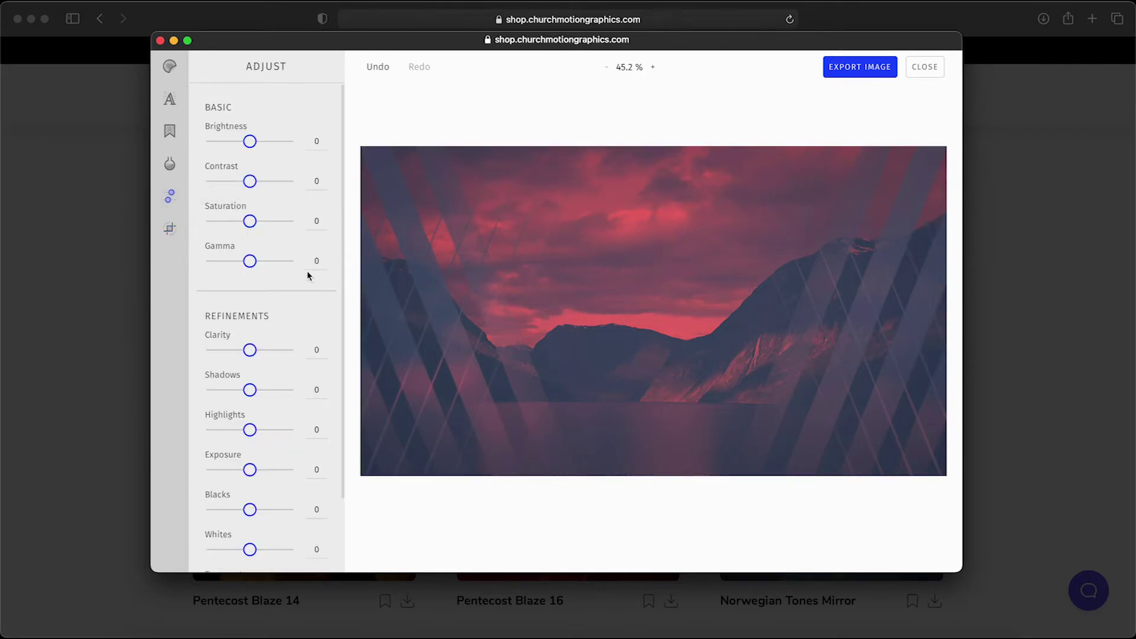
Step: Set Brightness to -8, Contrast to 6 and Highlights to 41 on the background
mouse_move(250, 141)
left_mouse_down()
mouse_move(260, 142)
mouse_move(249, 148)
left_mouse_up()
left_click_drag(249, 237, 254, 238)
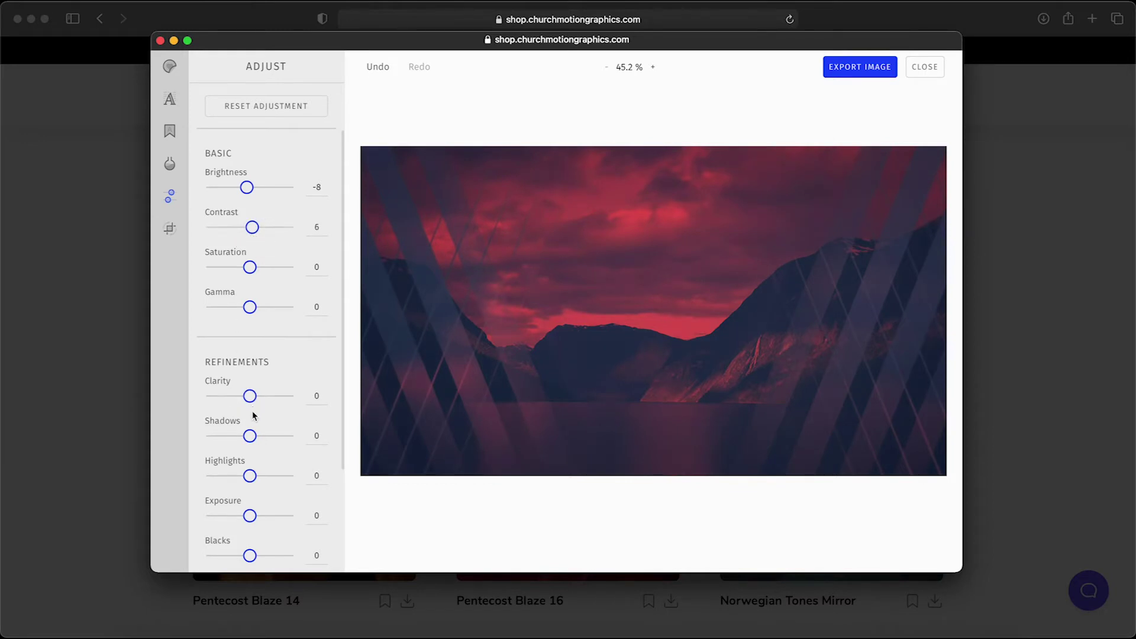
left_click_drag(251, 484, 267, 485)
scroll(267, 485, "down", 5)
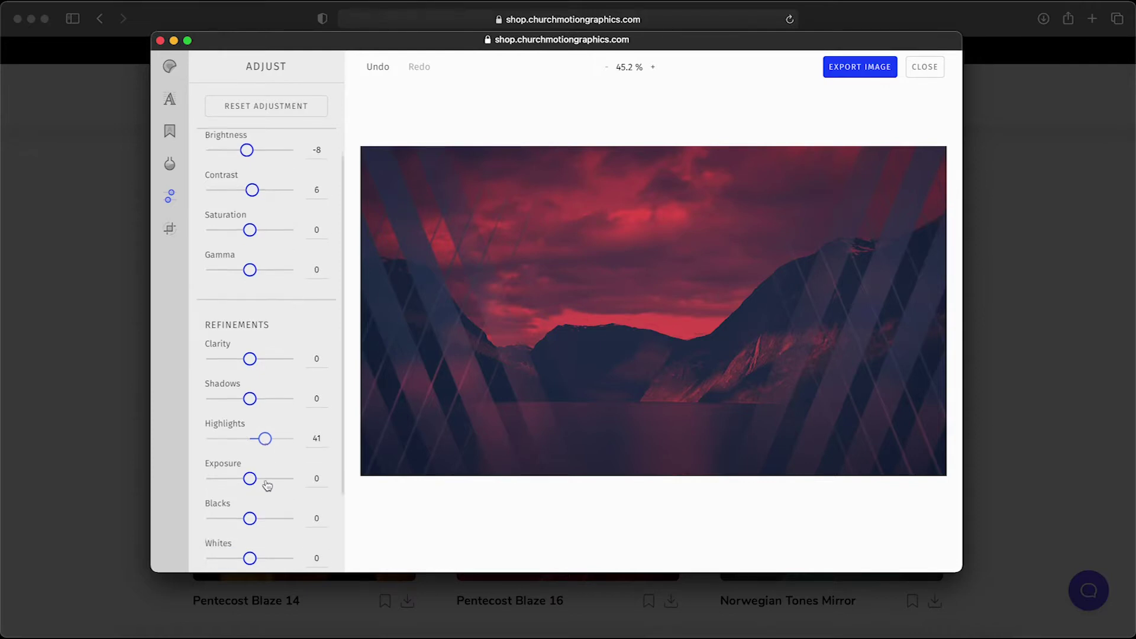
scroll(267, 485, "up", 5)
scroll(267, 486, "up", 1)
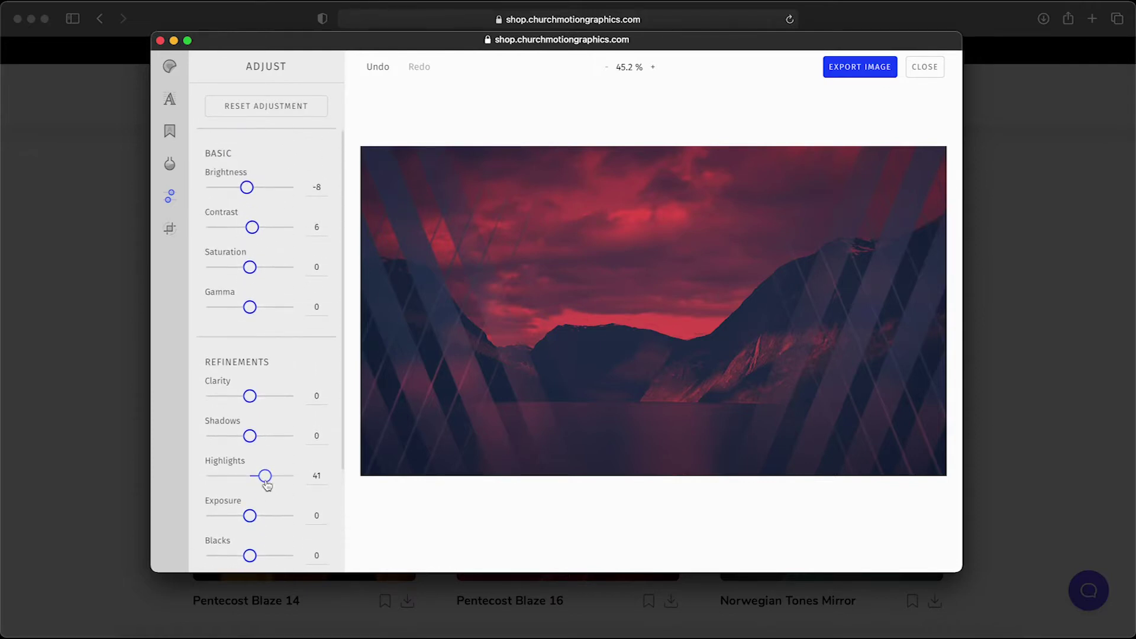
Step: Compare the Frog, Sunset, Breezy, Clash and Peach DuoTone presets, then apply Deep Blue at intensity about 64
left_click(169, 169)
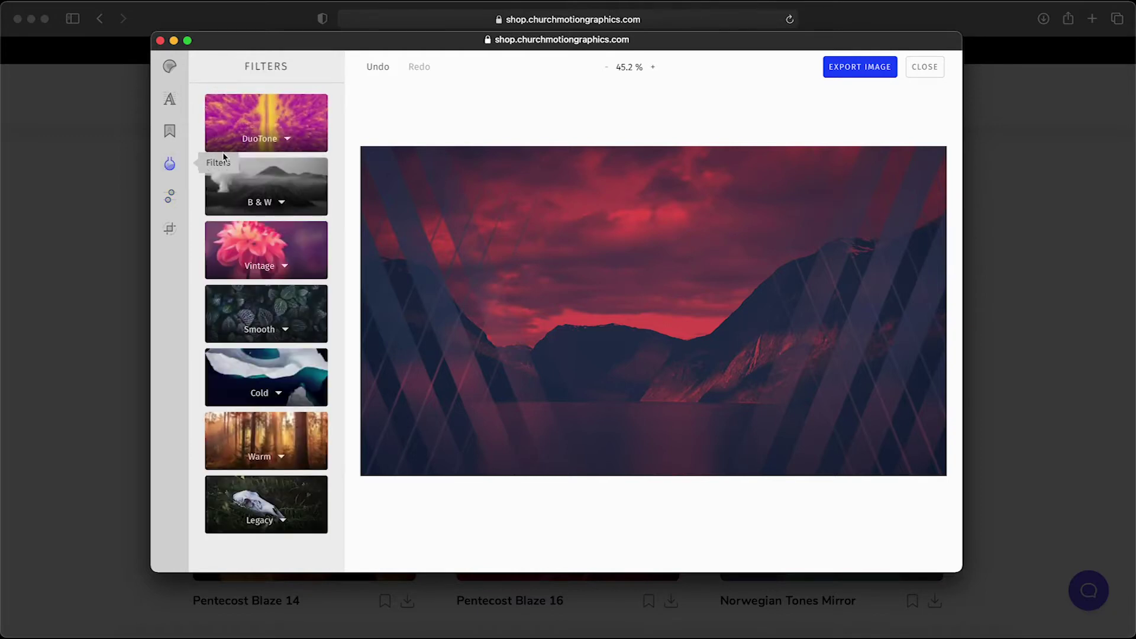
left_click(289, 129)
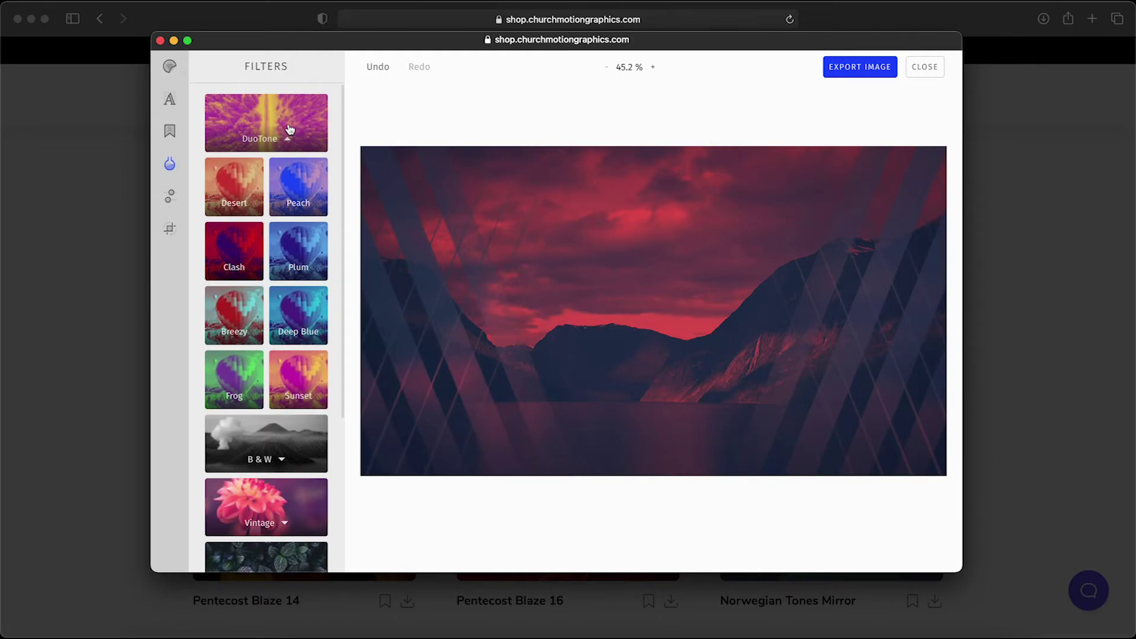
left_click(228, 388)
left_click(301, 479)
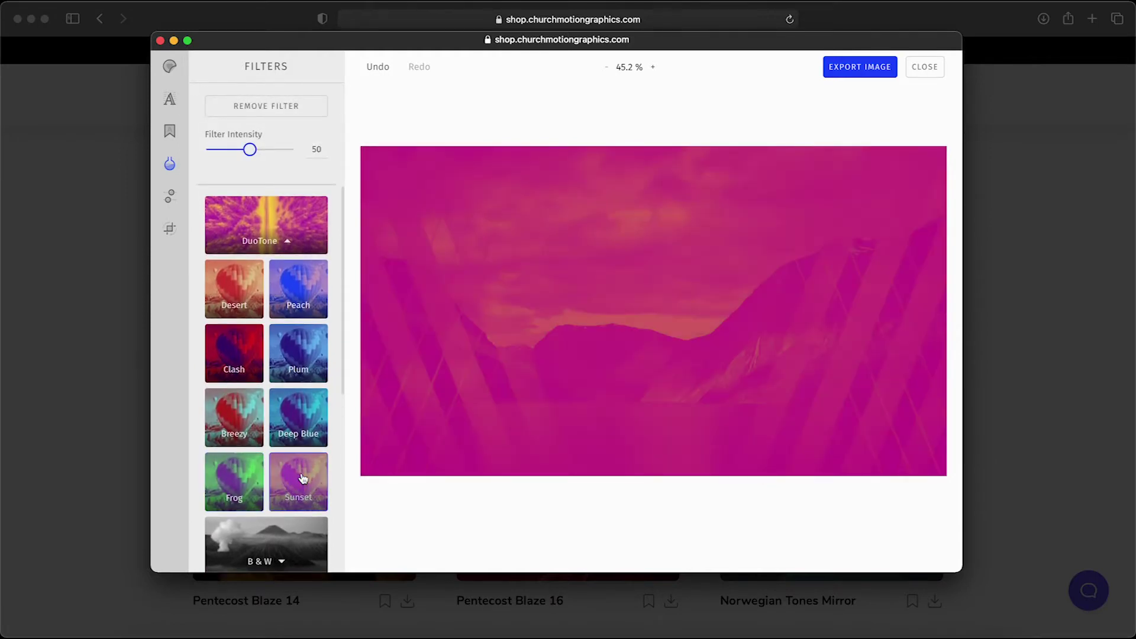
left_click(298, 403)
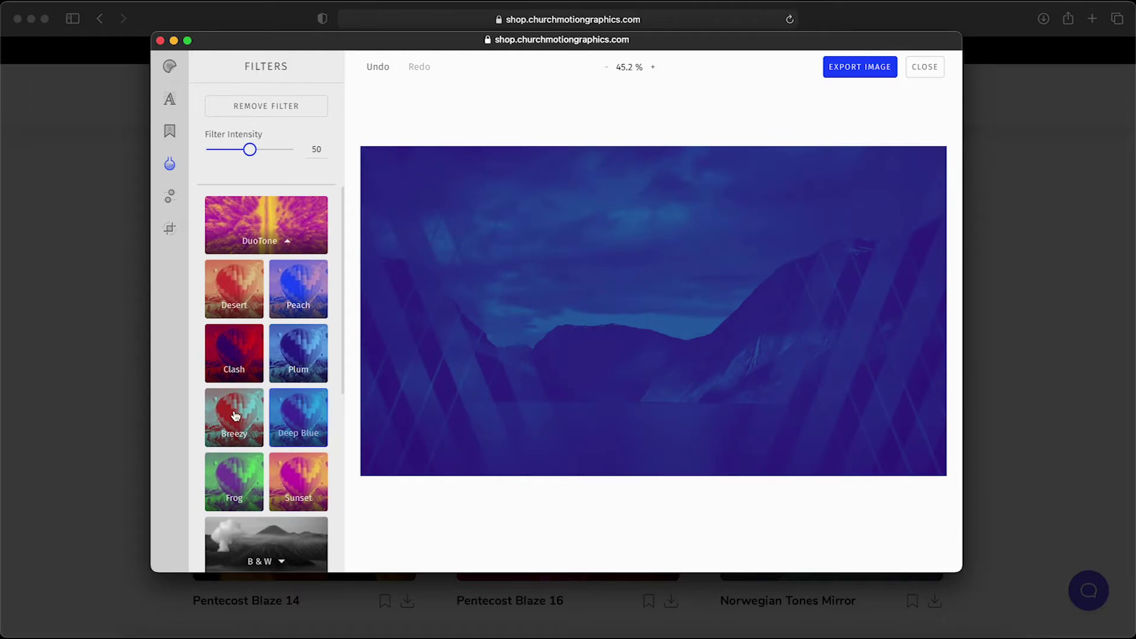
left_click(235, 415)
left_click(233, 374)
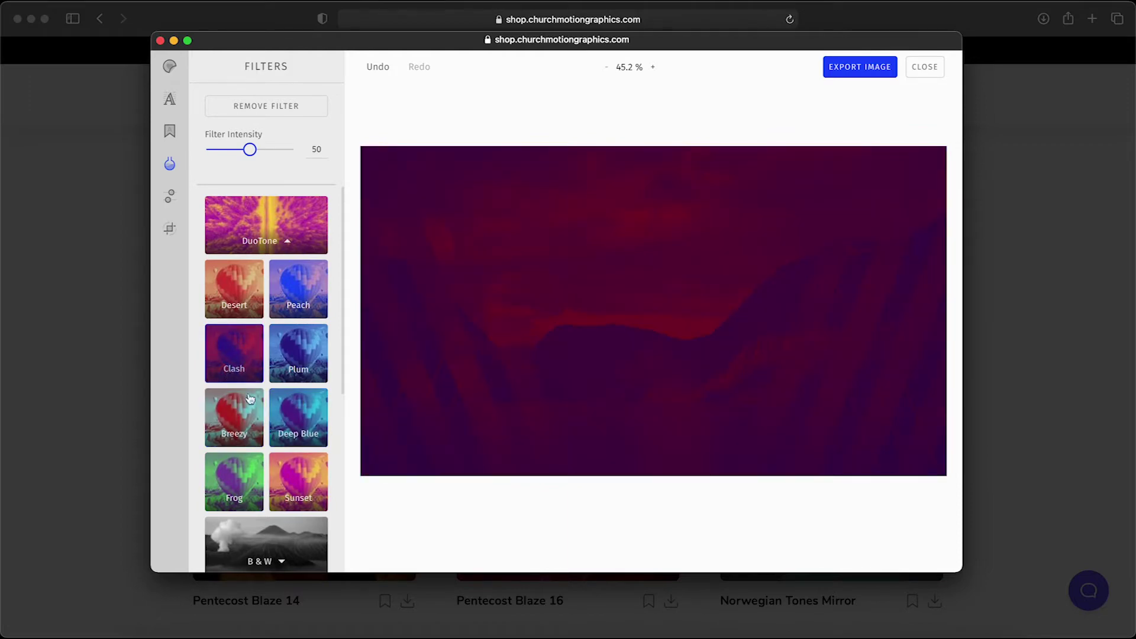
left_click(292, 313)
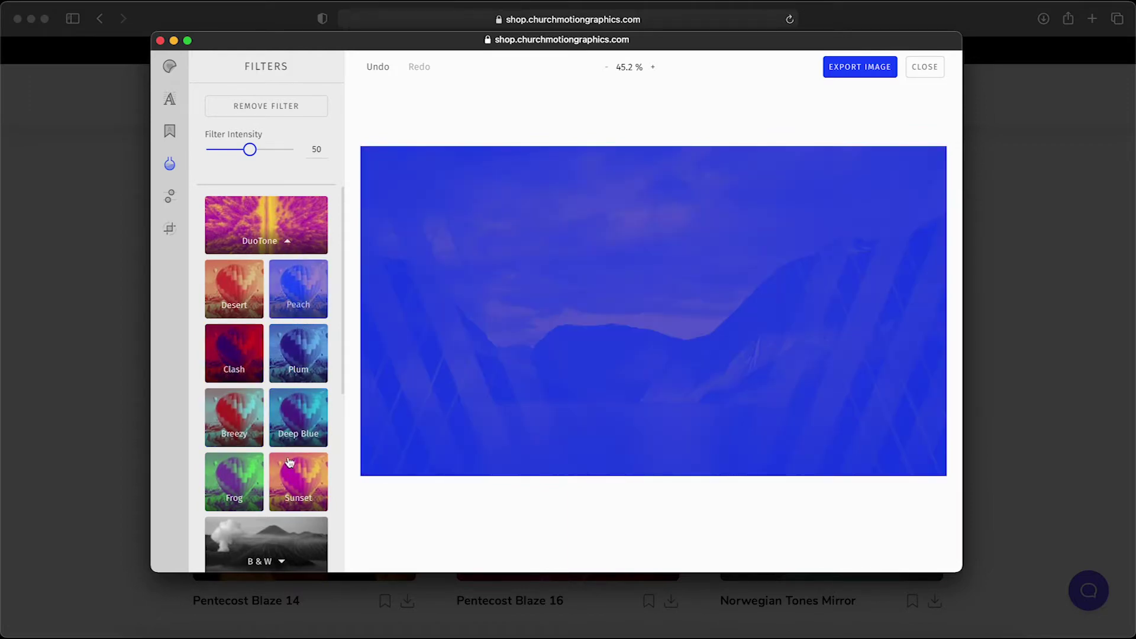
left_click(298, 434)
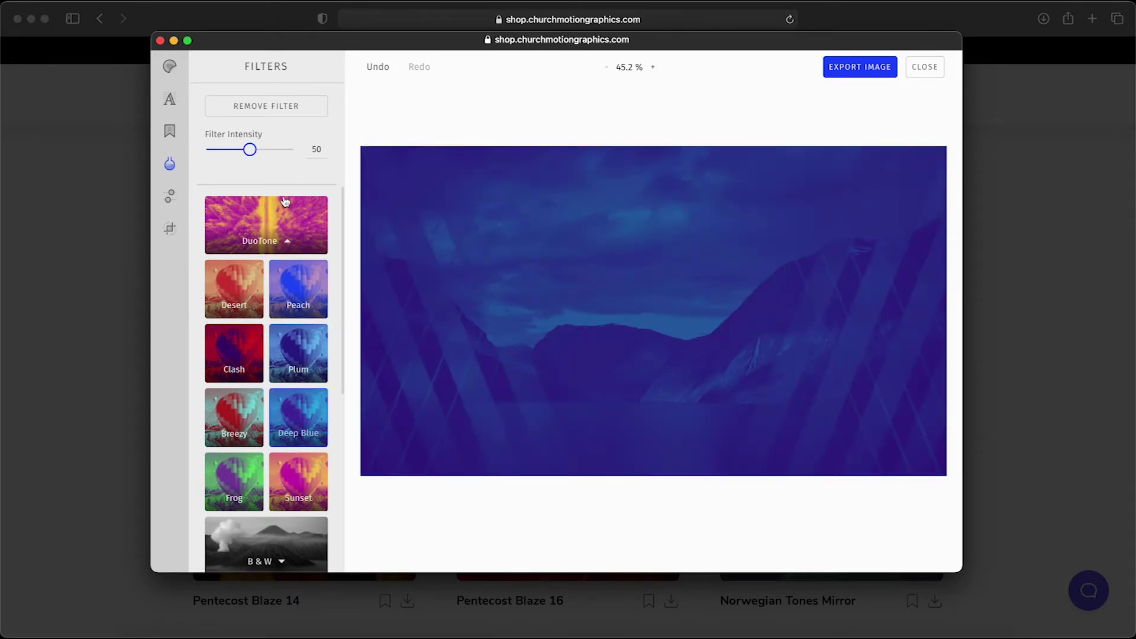
left_click_drag(253, 155, 263, 155)
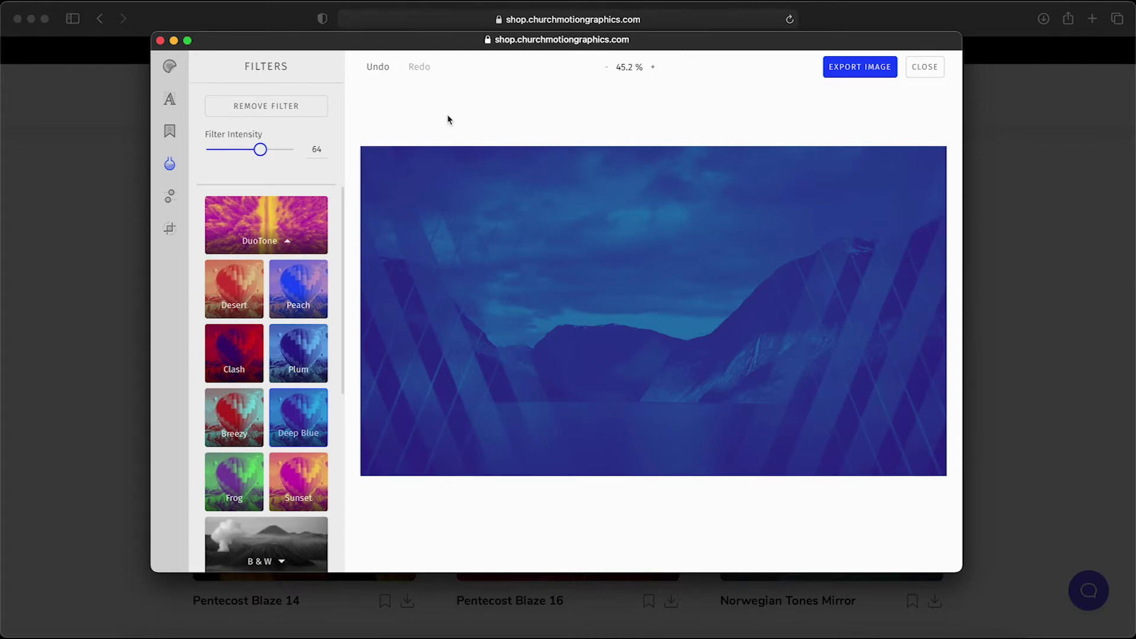
left_click(168, 70)
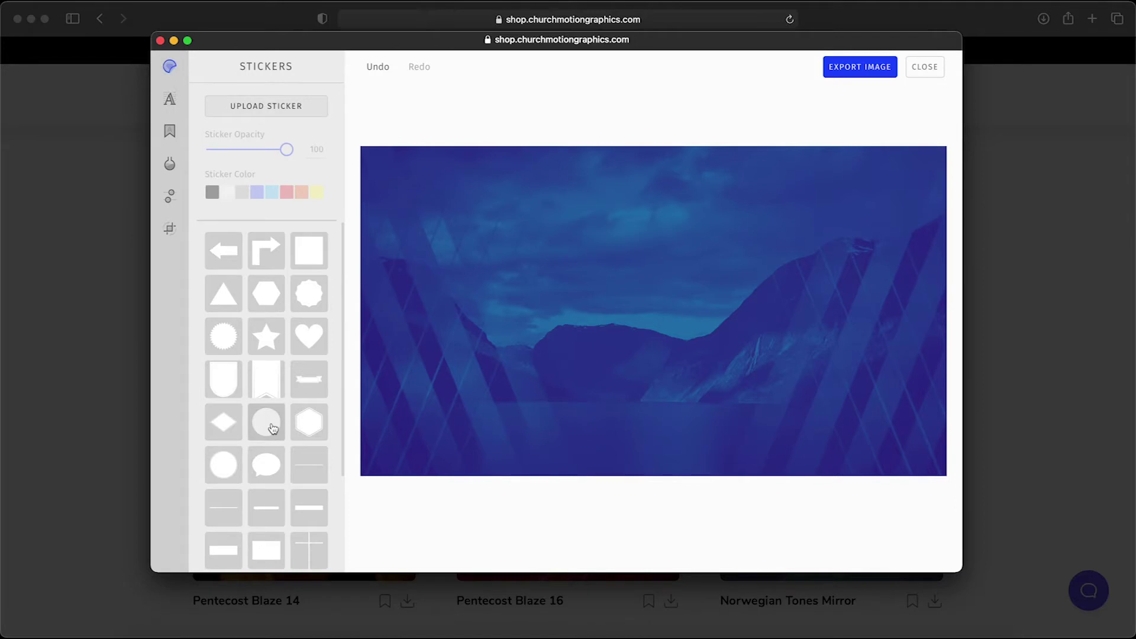
Step: Add a white cross sticker and enlarge it over the centre of the image
scroll(273, 429, "down", 5)
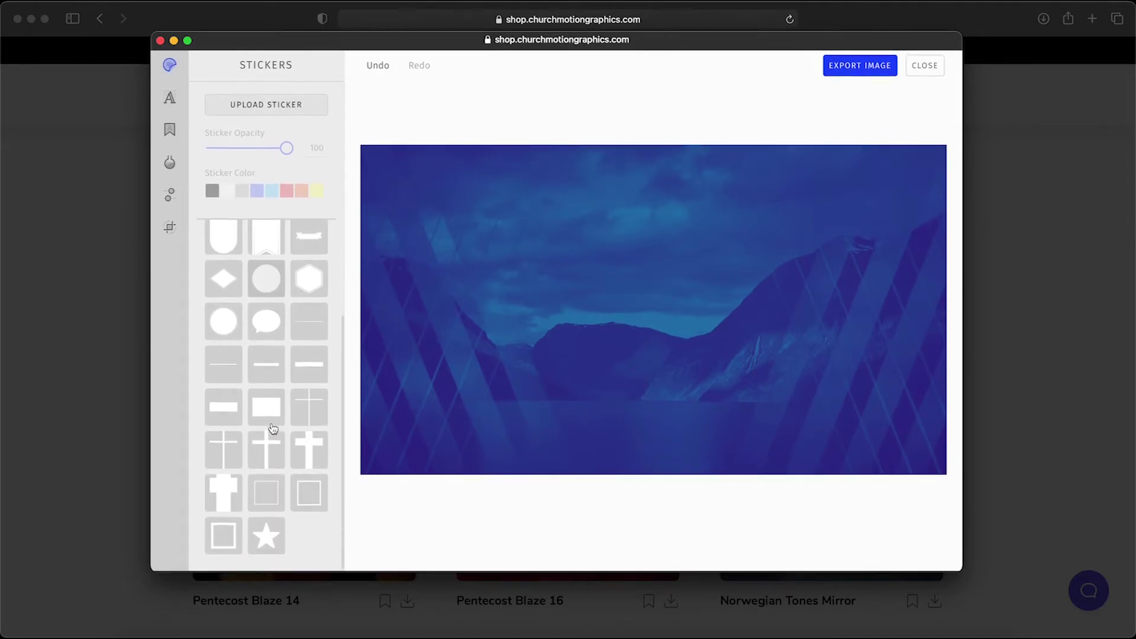
left_click(271, 462)
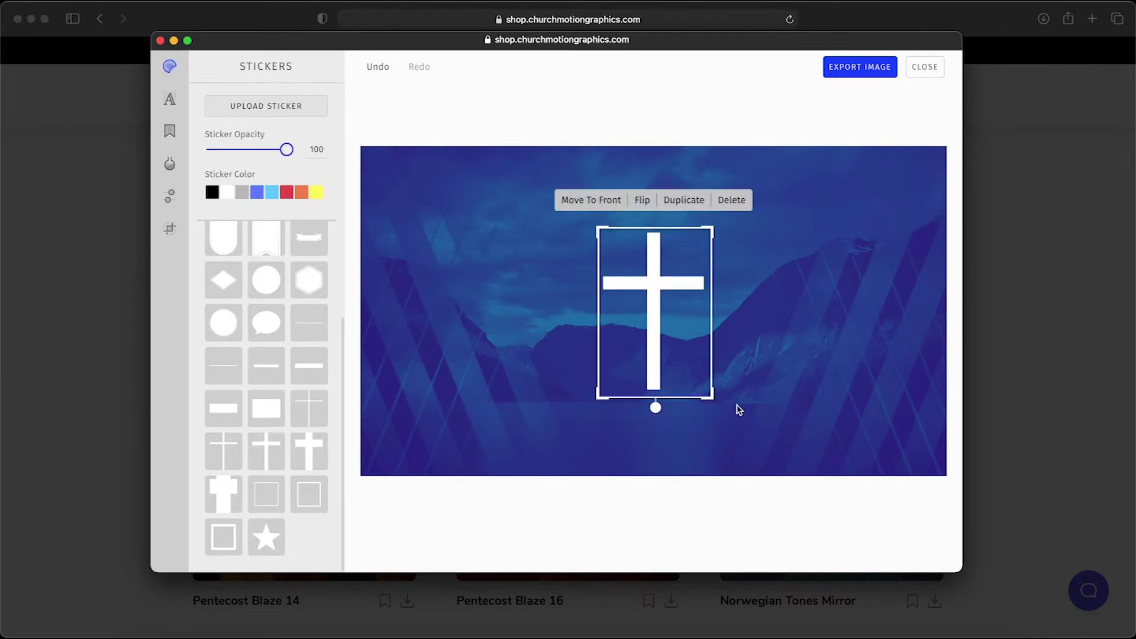
left_click_drag(712, 400, 742, 424)
left_click(792, 418)
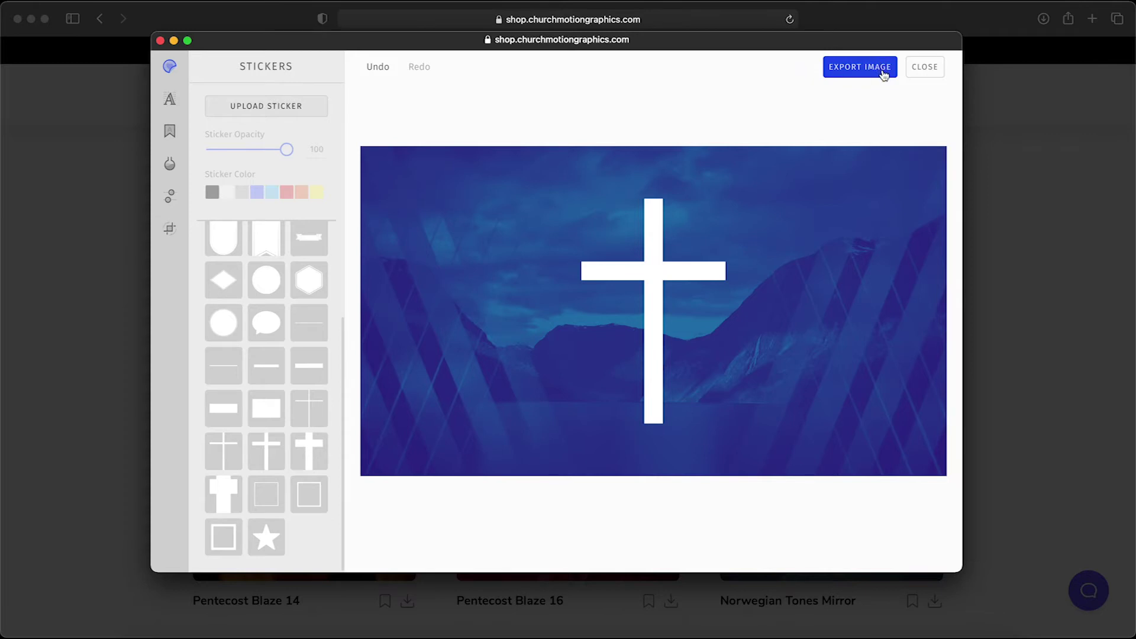
Step: View the exported JPEG with the cross from Downloads in Preview, then close it
left_click(968, 634)
left_click(964, 614)
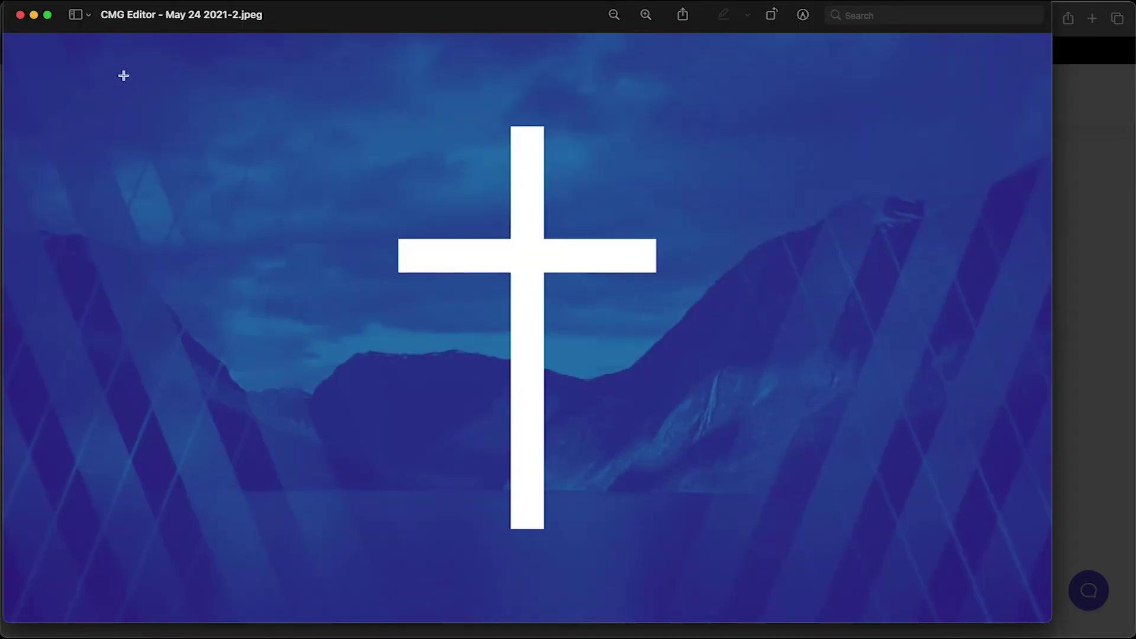
left_click(20, 14)
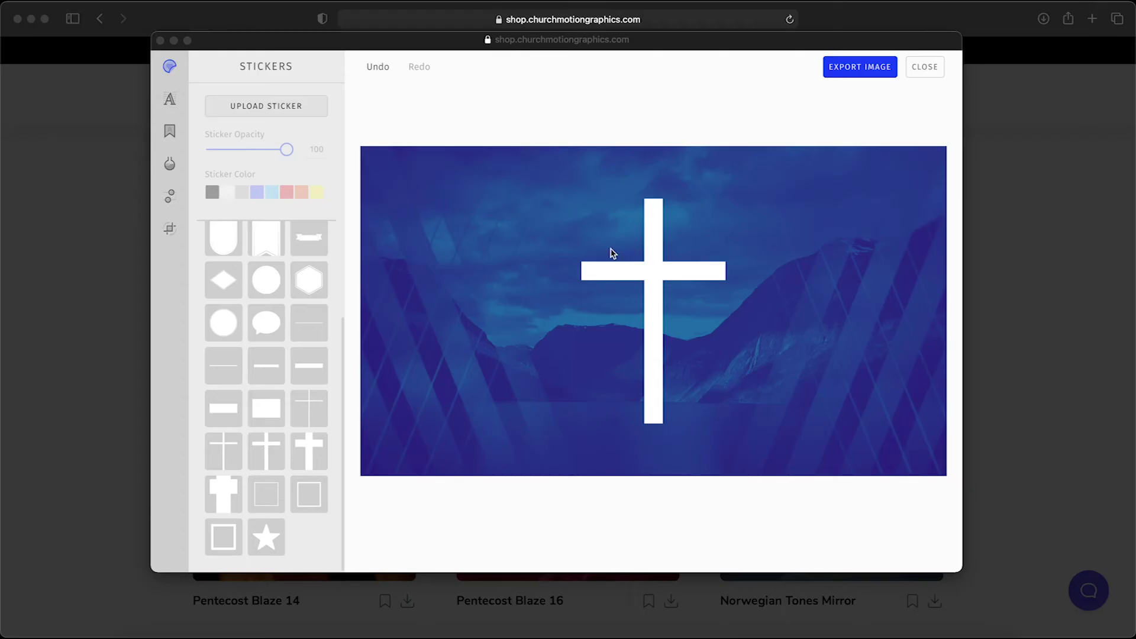
Step: Delete the cross sticker from the canvas
left_click(649, 268)
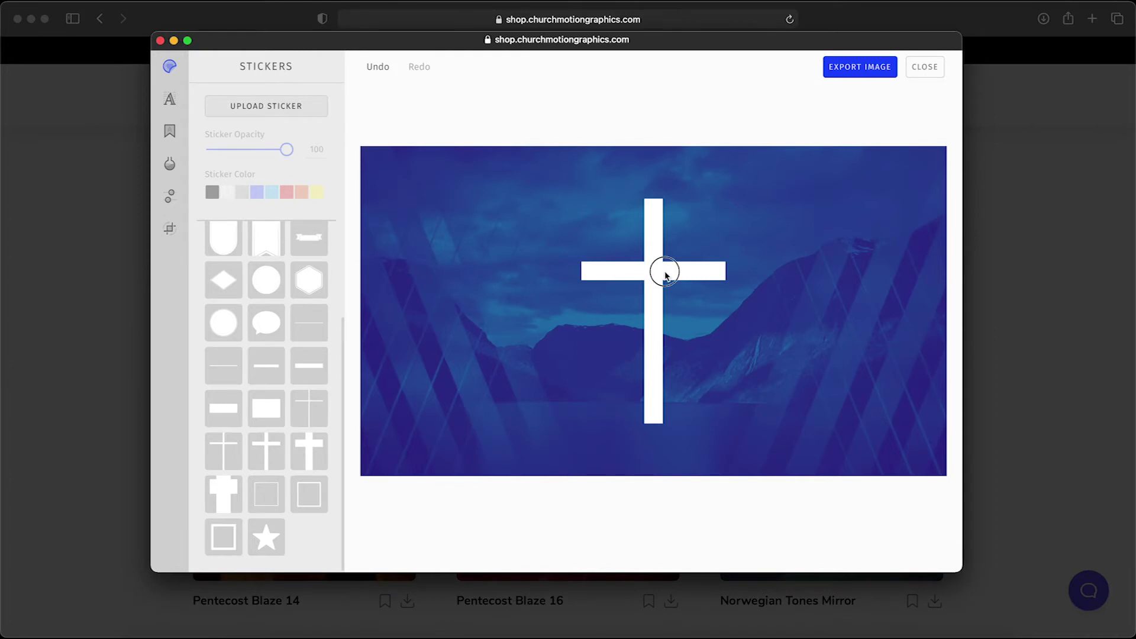
left_click(661, 269)
left_click(742, 171)
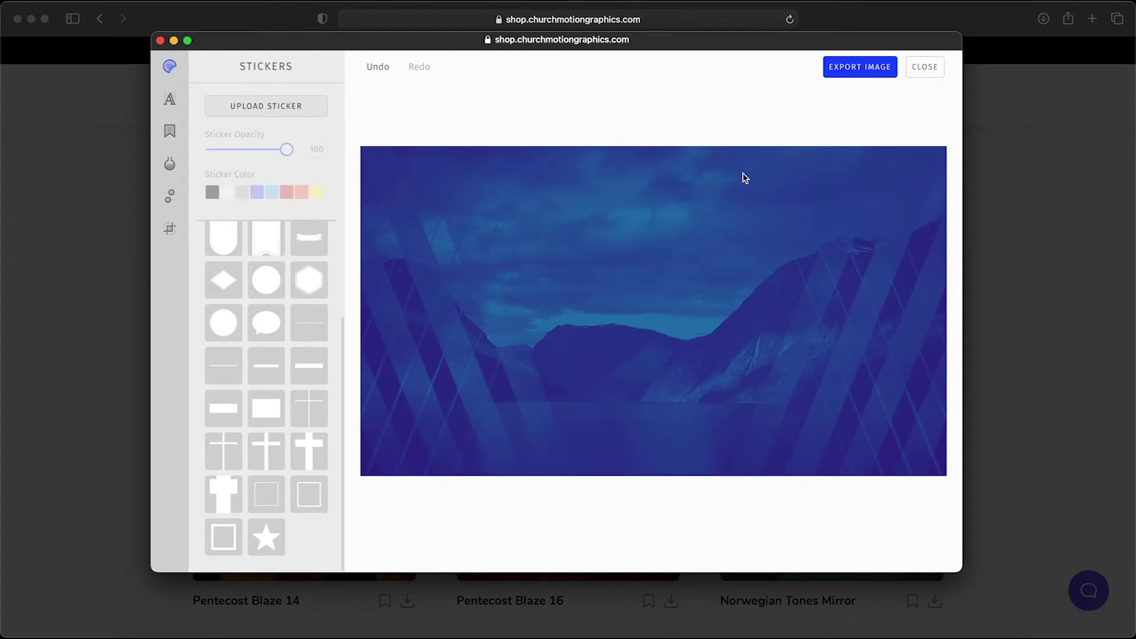
Step: Add a text box reading 'Welcome To Our Church!' and widen it so it wraps onto two lines
left_click(171, 103)
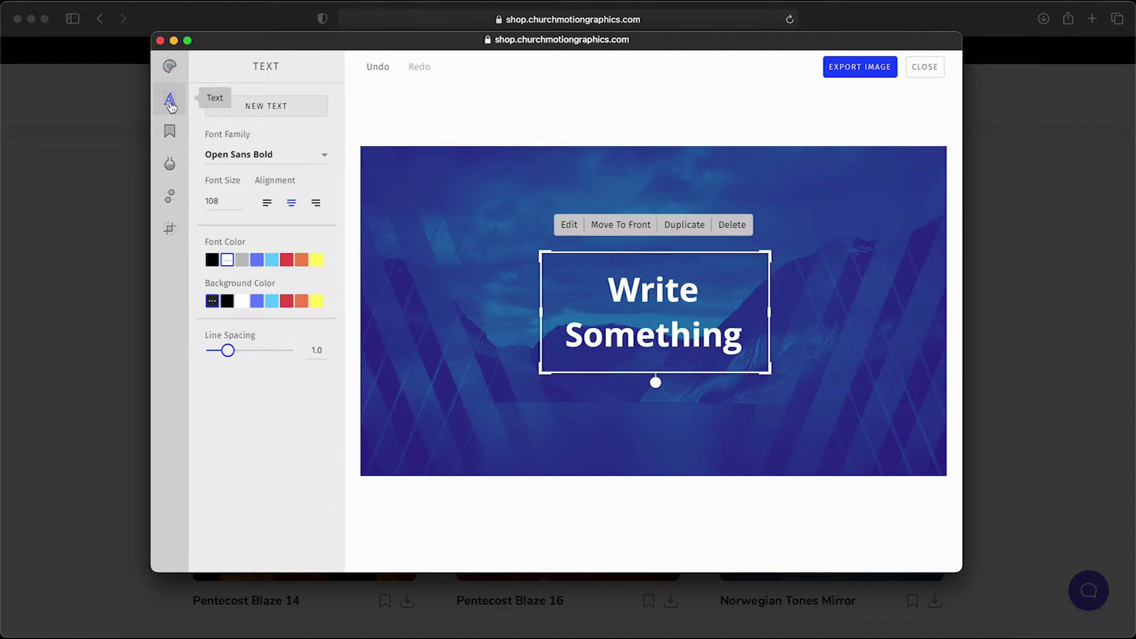
double_click(659, 290)
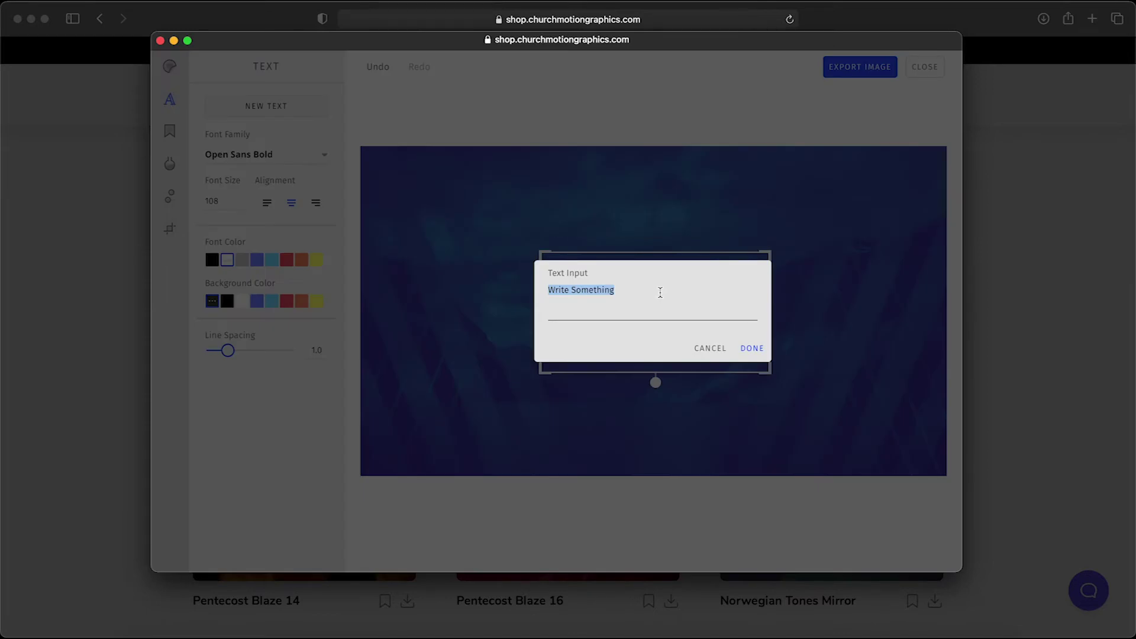
type("Welcome To Our Church!")
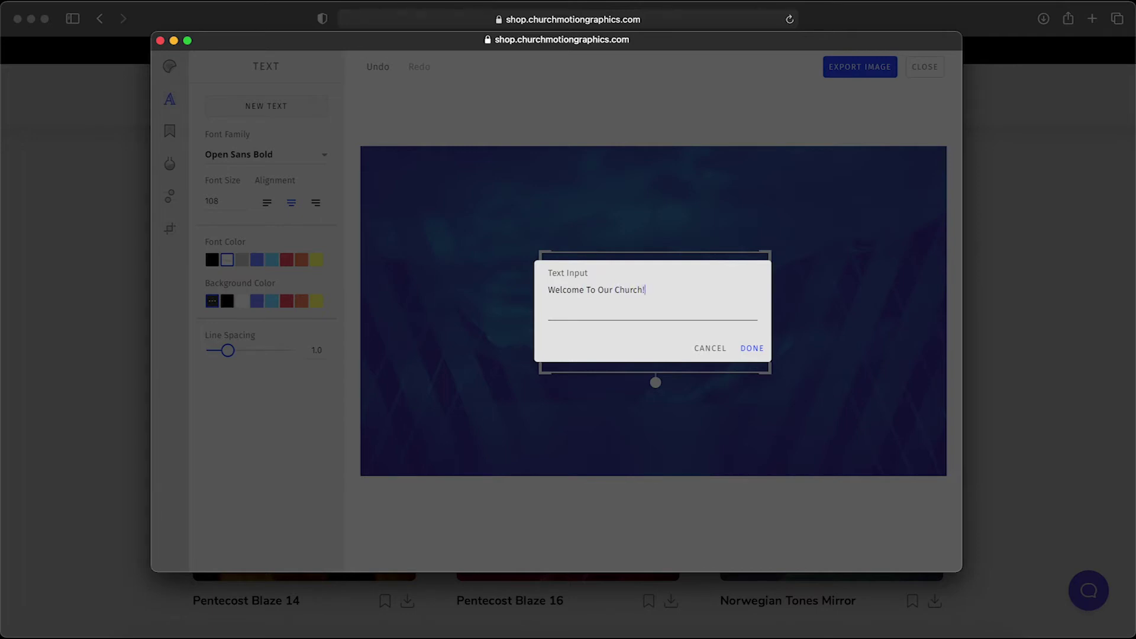
left_click(752, 348)
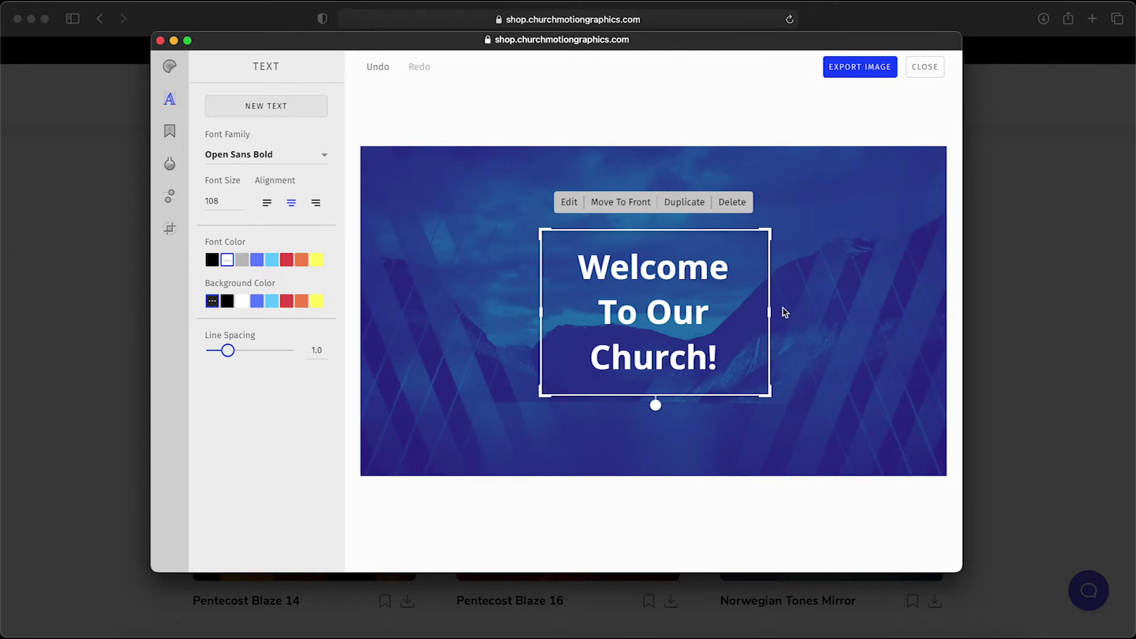
mouse_move(769, 311)
left_mouse_down()
mouse_move(816, 308)
mouse_move(791, 309)
left_mouse_up()
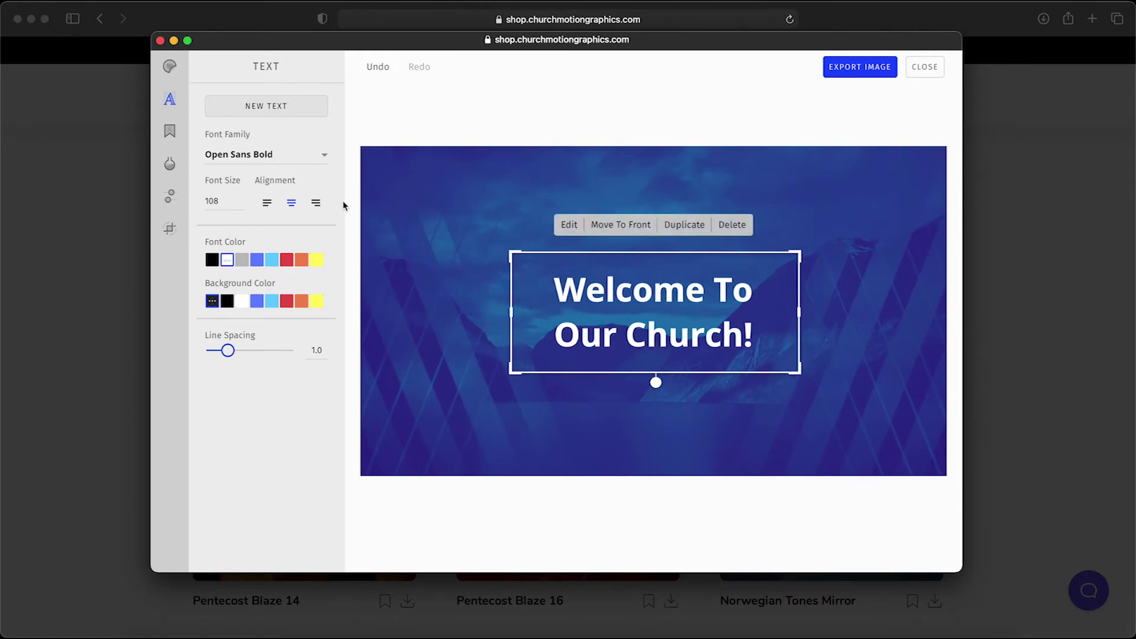
Step: Choose The Brightside from the Font Family list for the welcome text
left_click(322, 156)
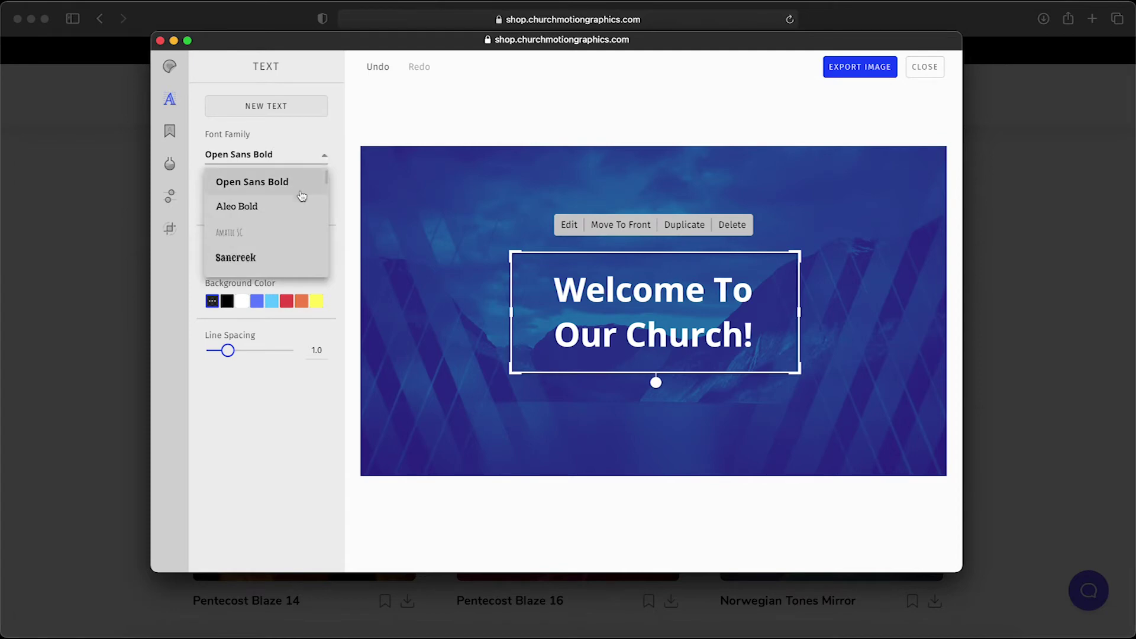
scroll(294, 216, "down", 5)
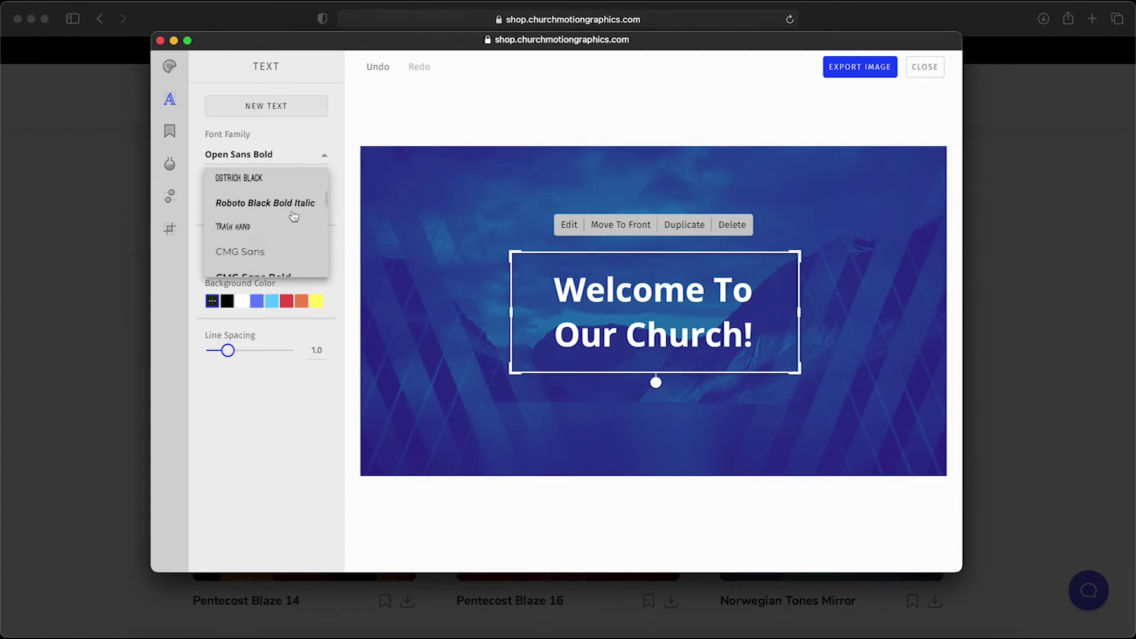
scroll(294, 216, "down", 10)
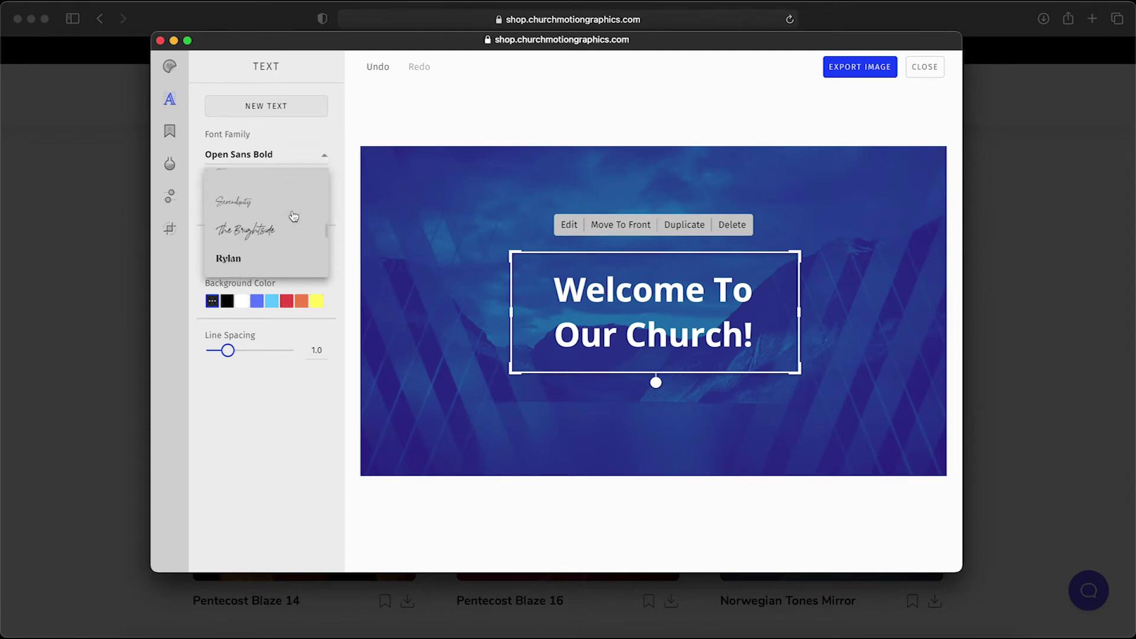
scroll(294, 216, "down", 3)
scroll(294, 216, "up", 2)
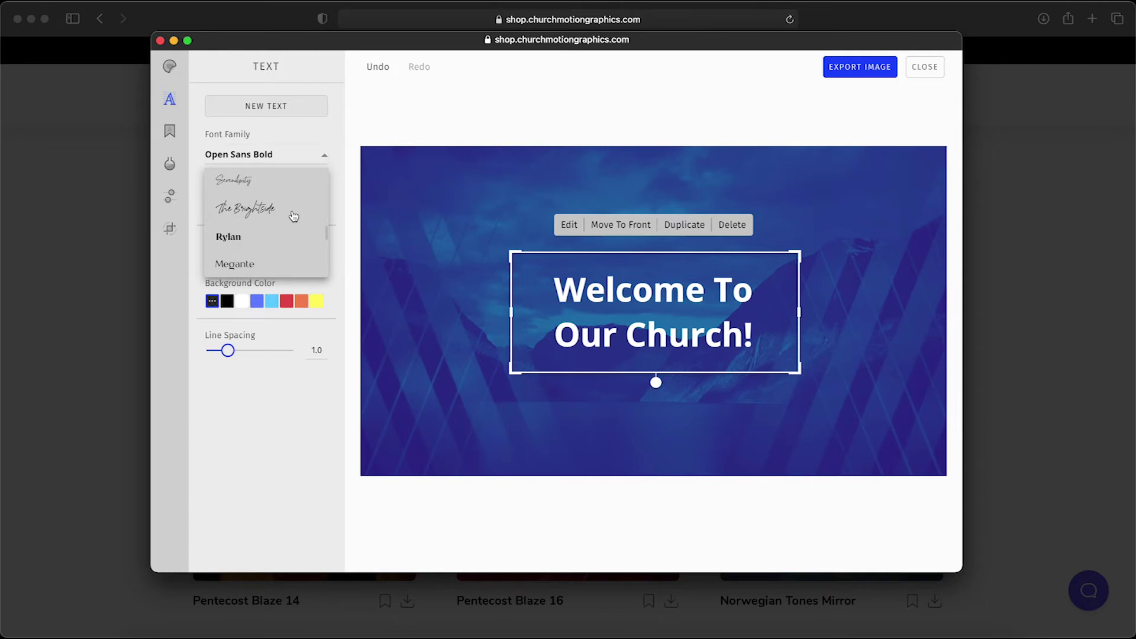
left_click(258, 211)
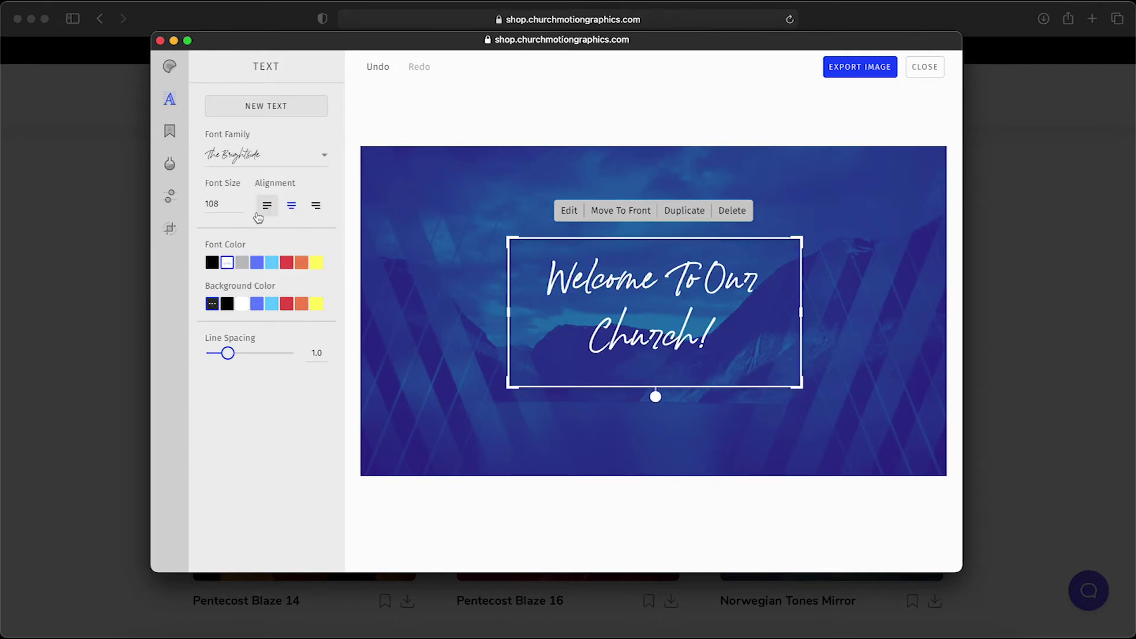
Step: Set the font size to 150 and, after trying periwinkle, light blue and yellow, keep the text white
double_click(230, 202)
type("2")
type("50")
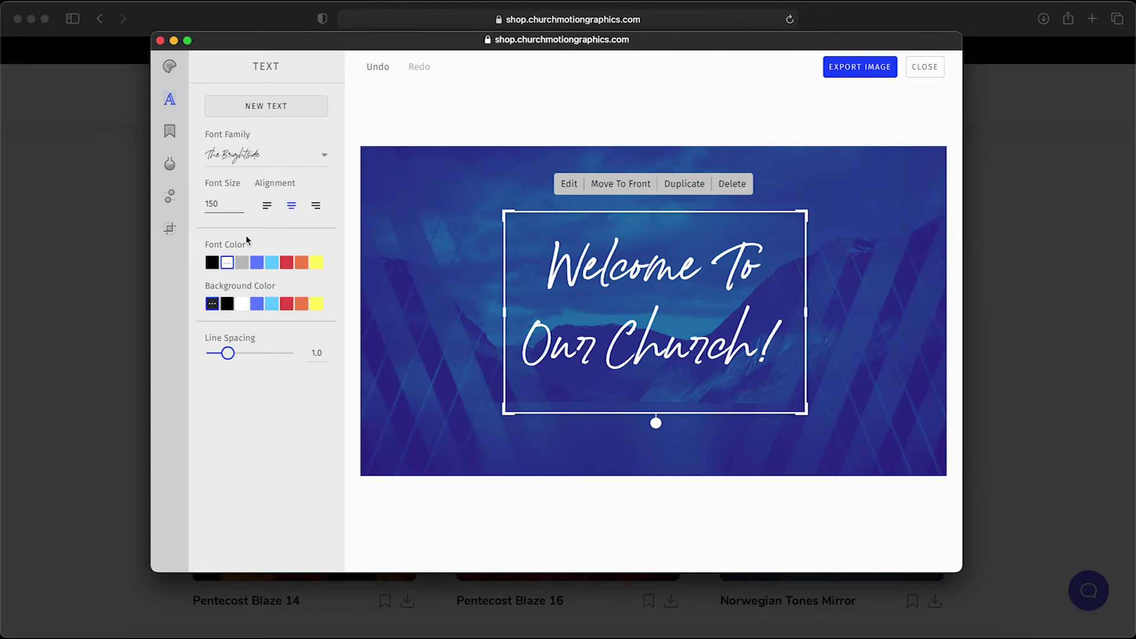
left_click(261, 266)
left_click(272, 265)
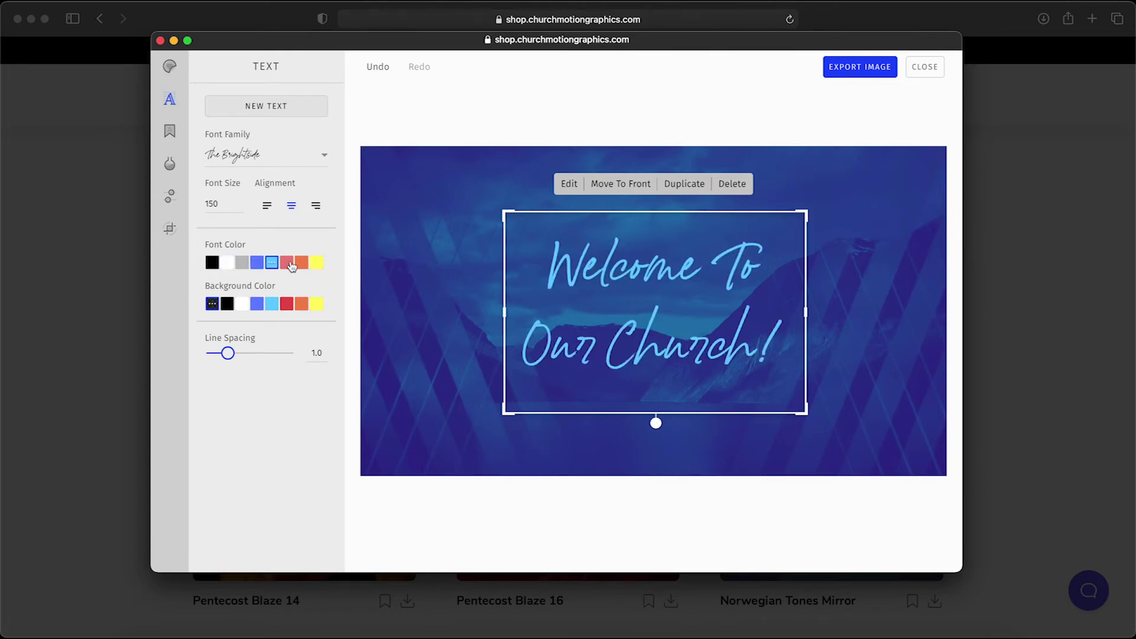
left_click(318, 262)
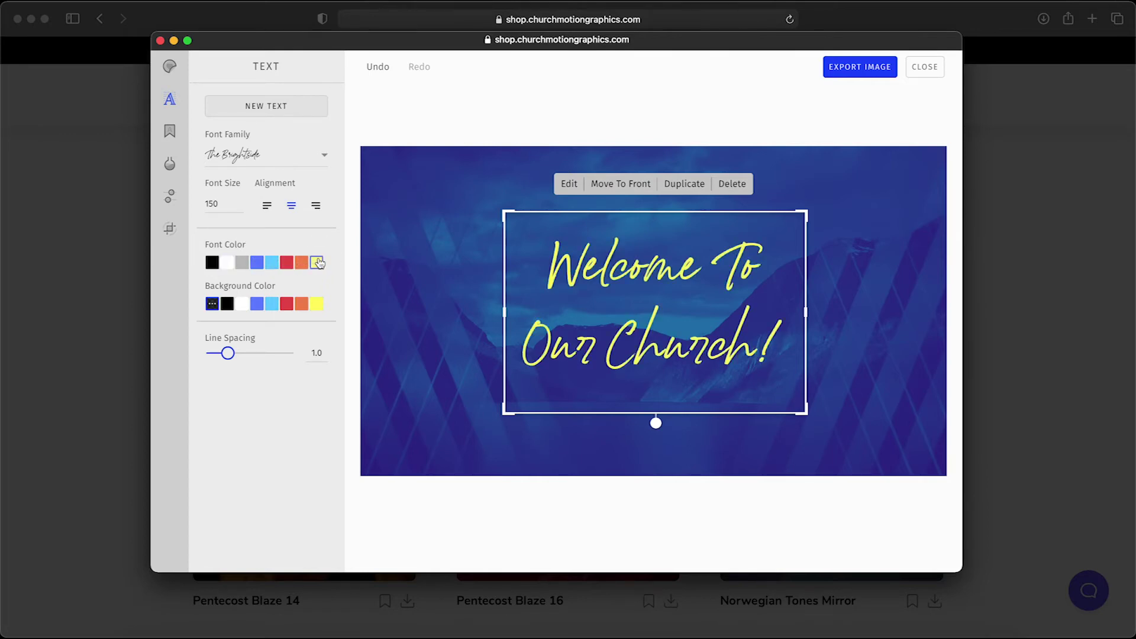
left_click(228, 263)
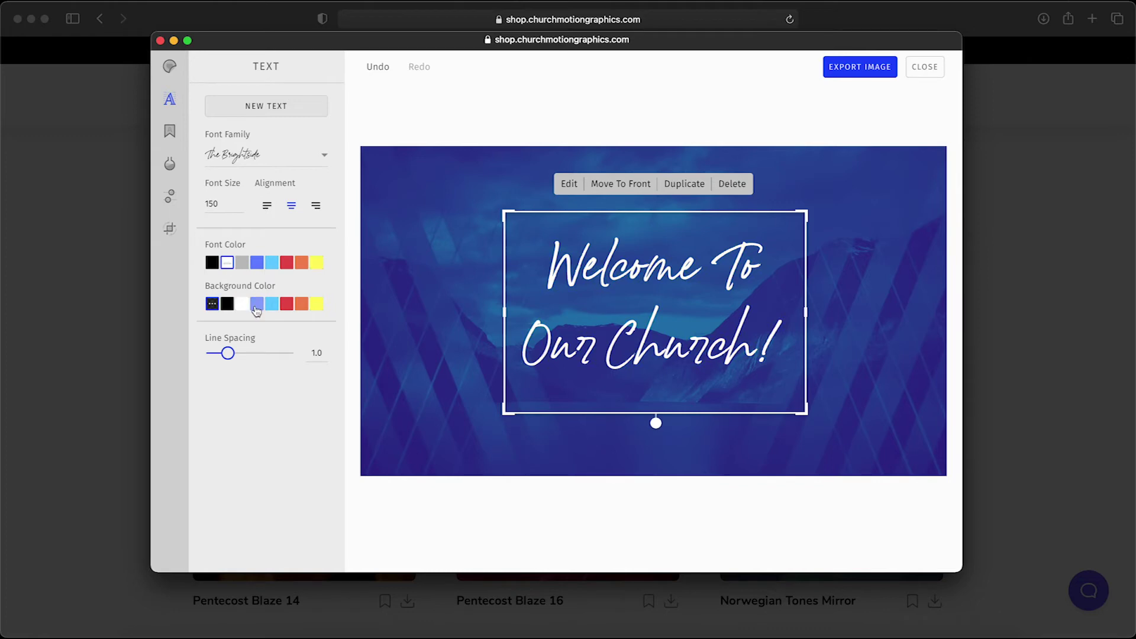
Step: Try periwinkle, light blue and orange-brown backgrounds behind the text, then remove the background colour
left_click(256, 305)
left_click(276, 306)
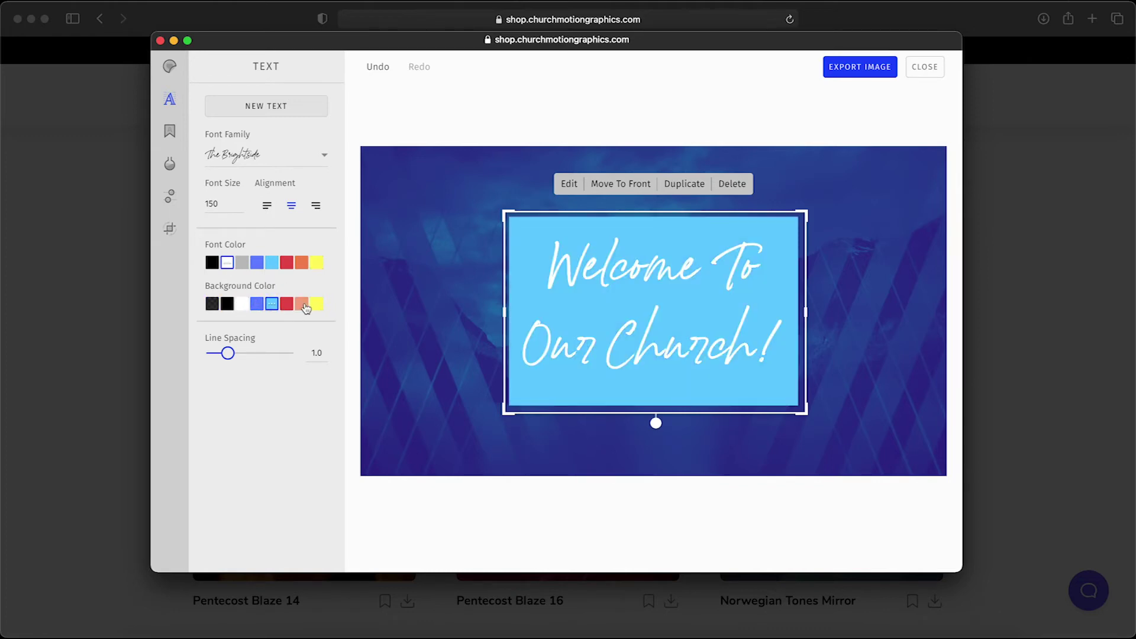
left_click(300, 306)
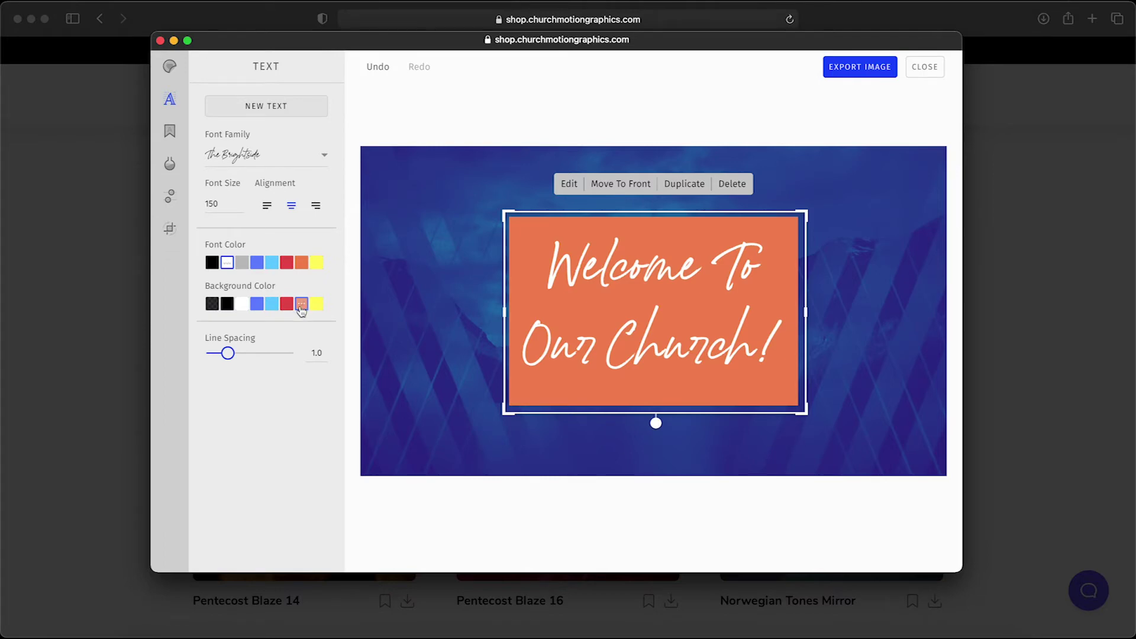
left_click(302, 305)
mouse_move(274, 359)
left_mouse_down()
mouse_move(302, 343)
mouse_move(303, 386)
mouse_move(294, 358)
left_mouse_up()
left_click(293, 286)
left_click(213, 304)
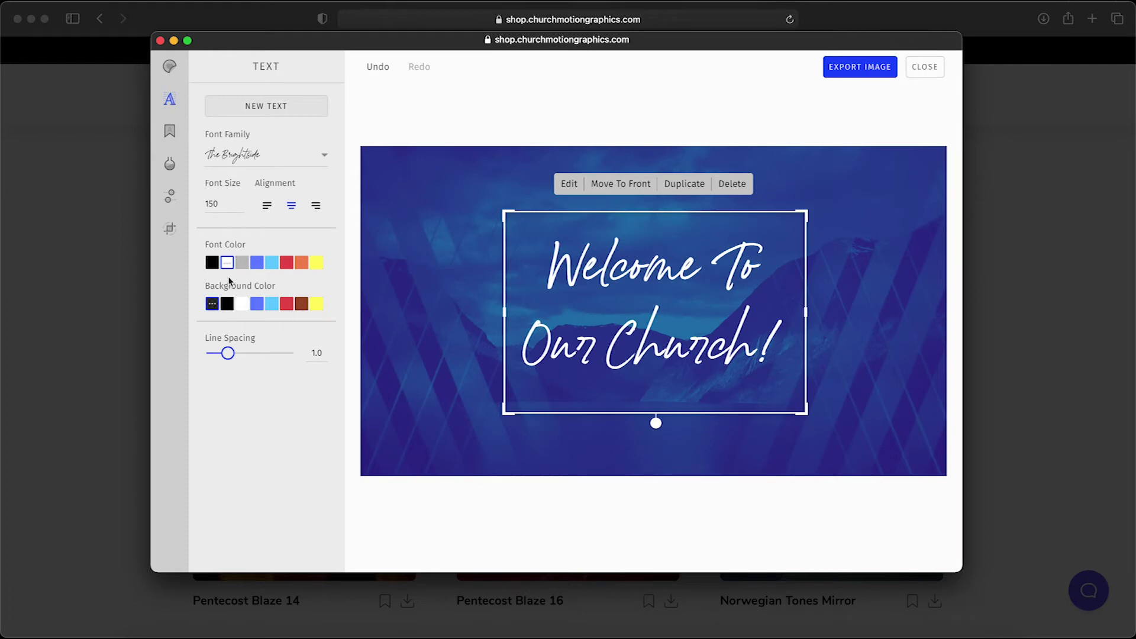
Step: Tighten the welcome text's line spacing to 0.8, then delete the Welcome To Our Church! text
left_click_drag(228, 354, 224, 362)
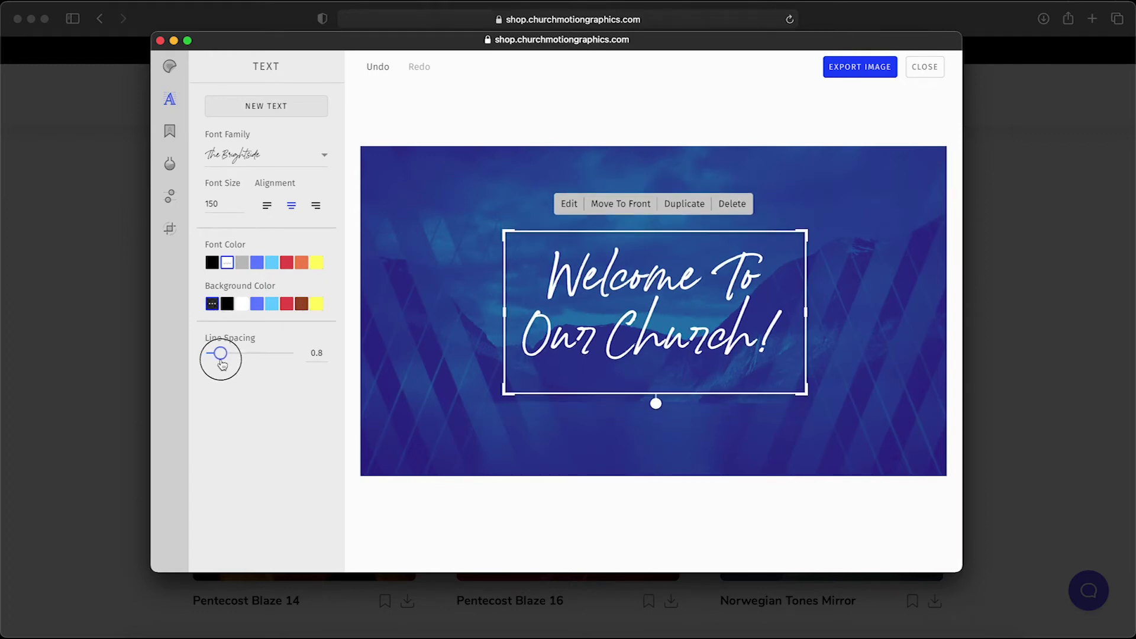
left_click_drag(223, 363, 223, 362)
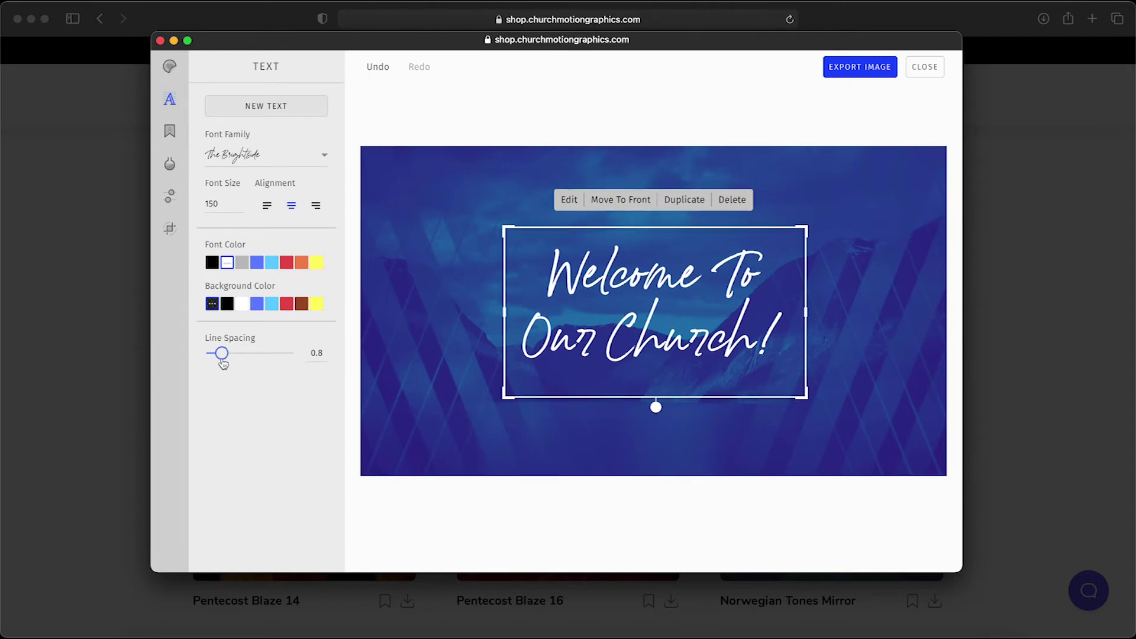
left_click(464, 321)
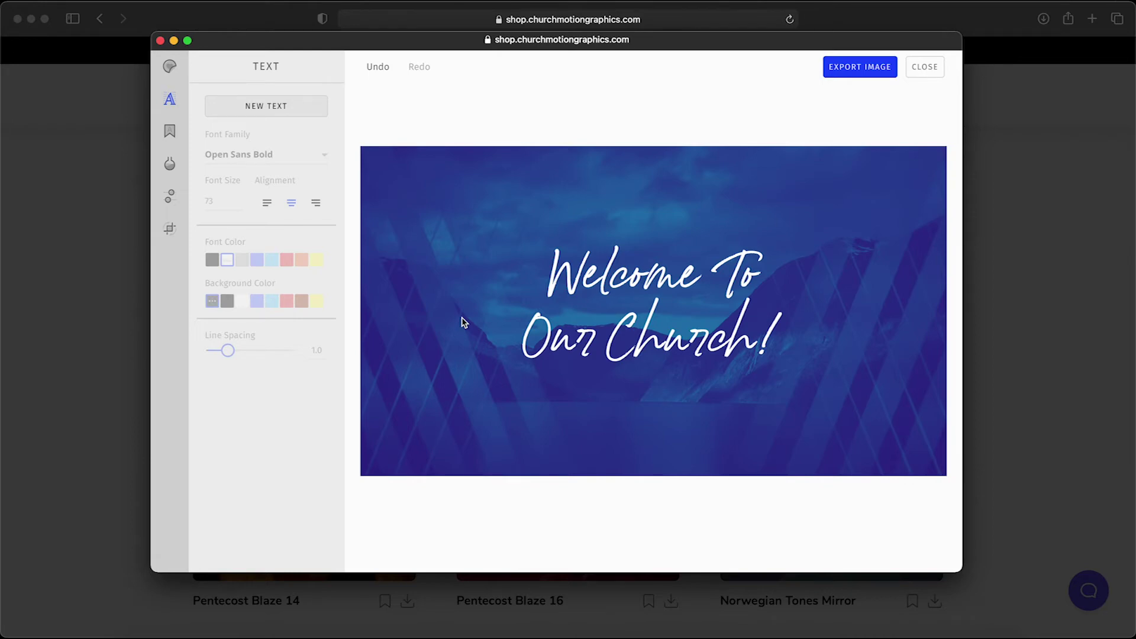
left_click(622, 324)
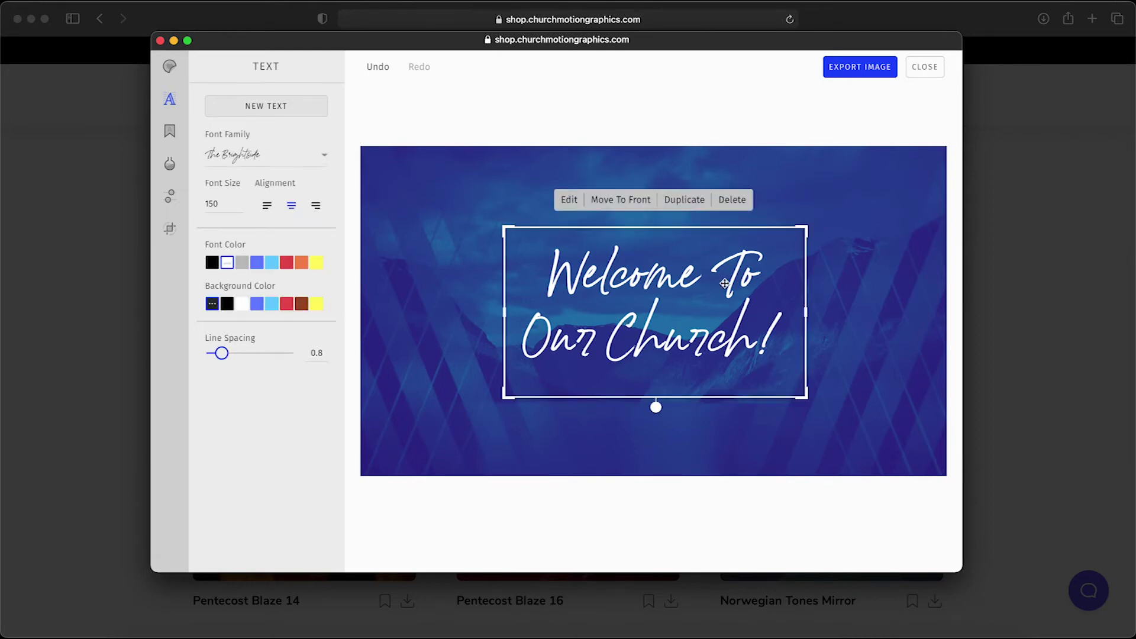
left_click(737, 207)
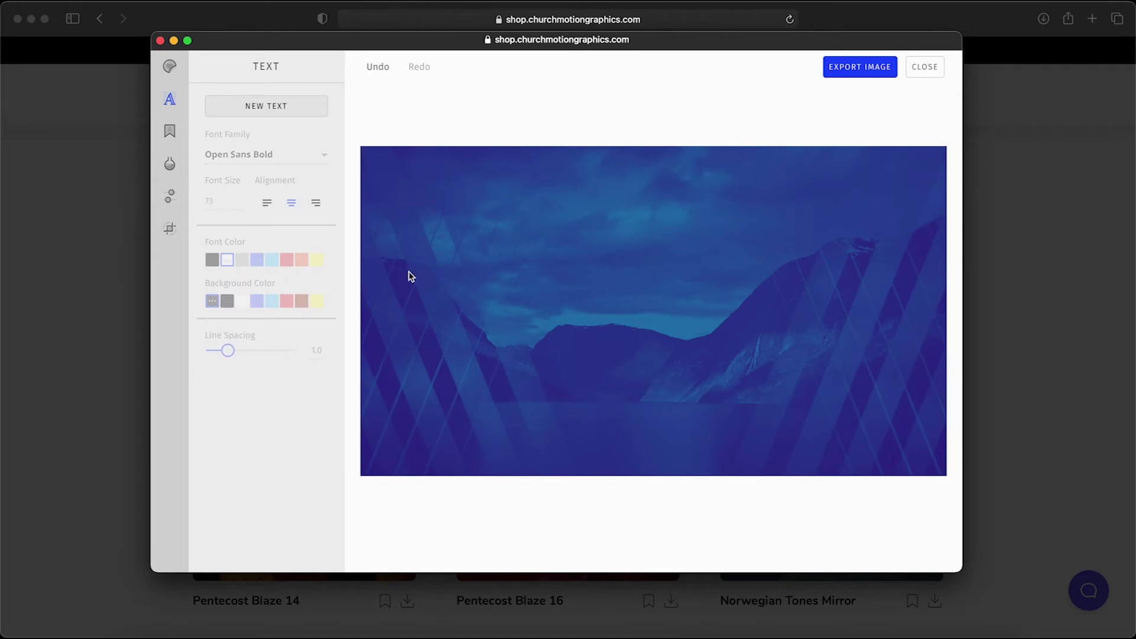
Step: Apply the Blue Friday script text design after trying Fat and Fast and Type with Style
left_click(169, 133)
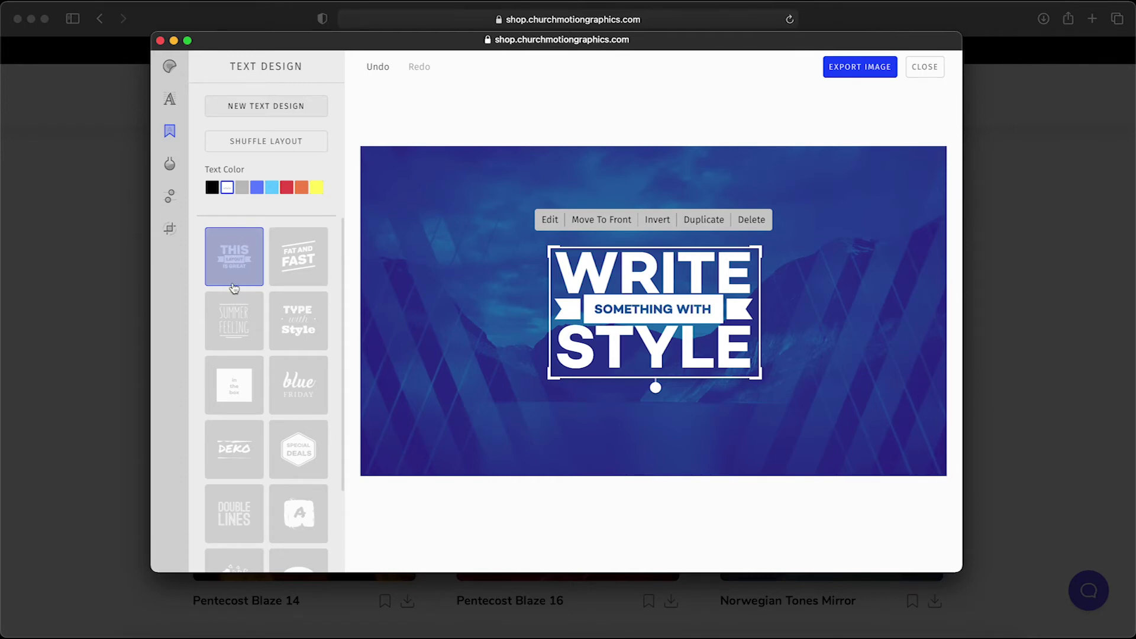
left_click(290, 273)
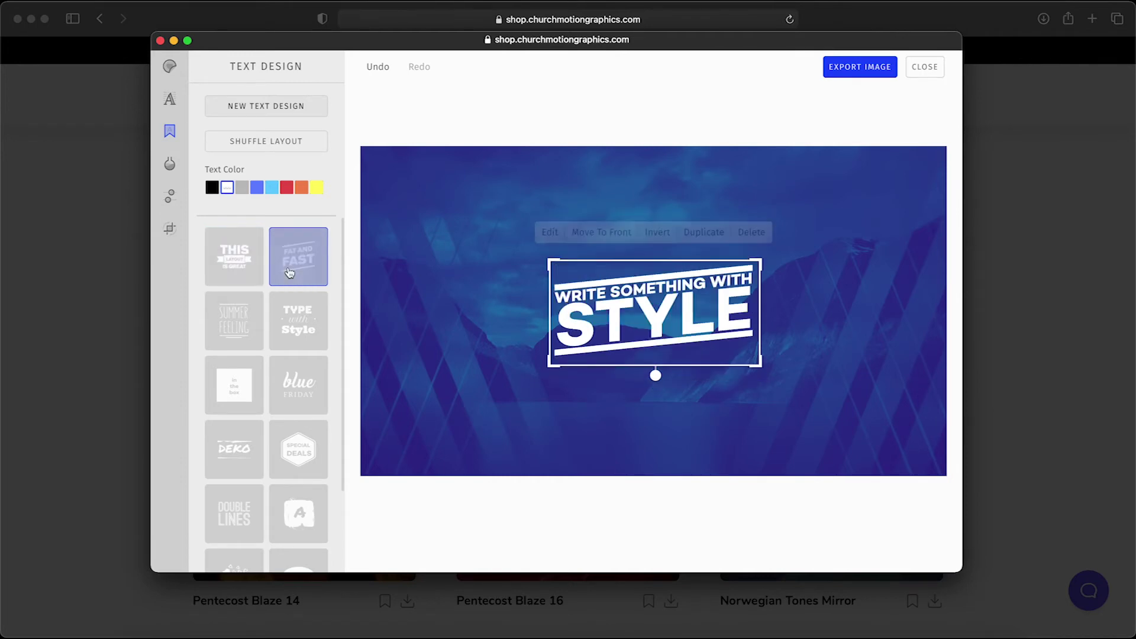
left_click(296, 314)
left_click(294, 377)
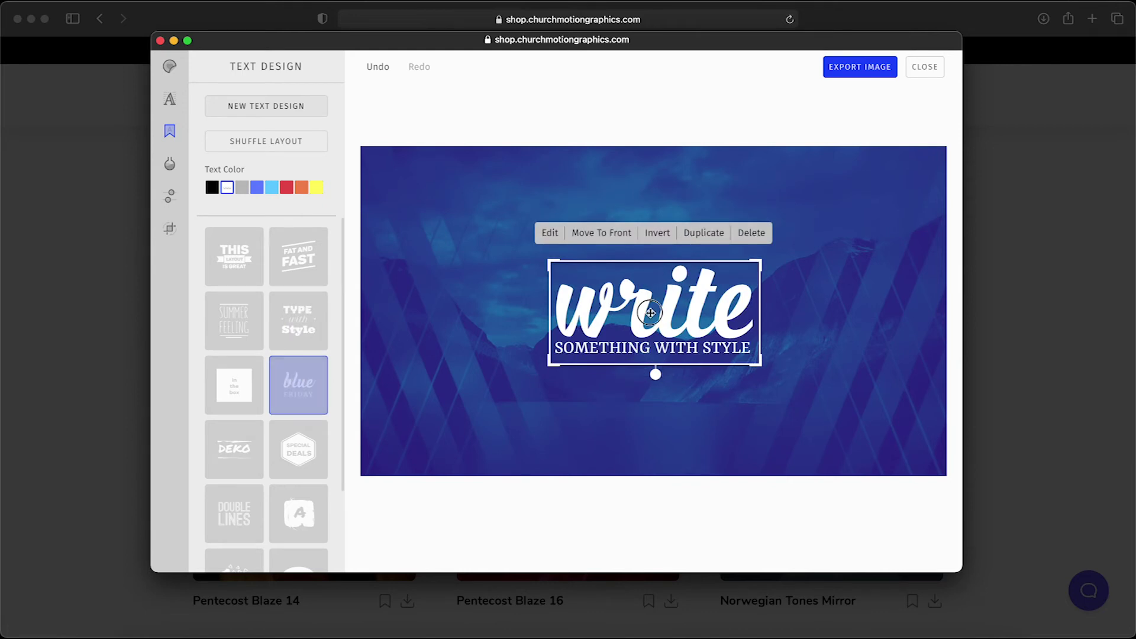
Step: Change the design's wording to 'Welcome To Youth Night'
double_click(650, 313)
type("Welcome To")
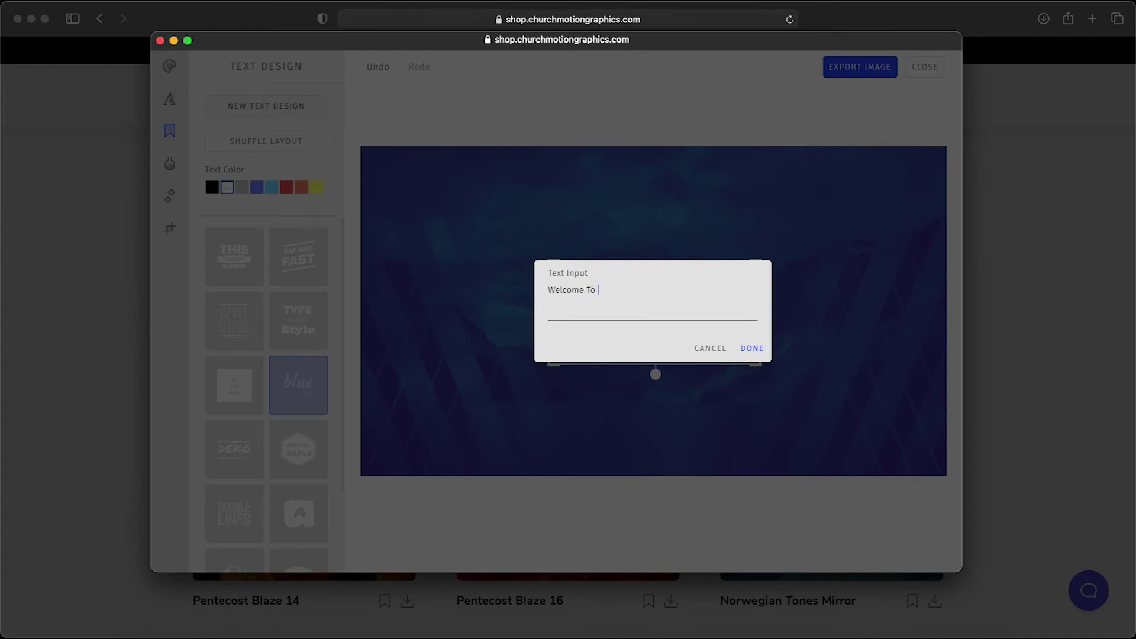
type(" Youth Night")
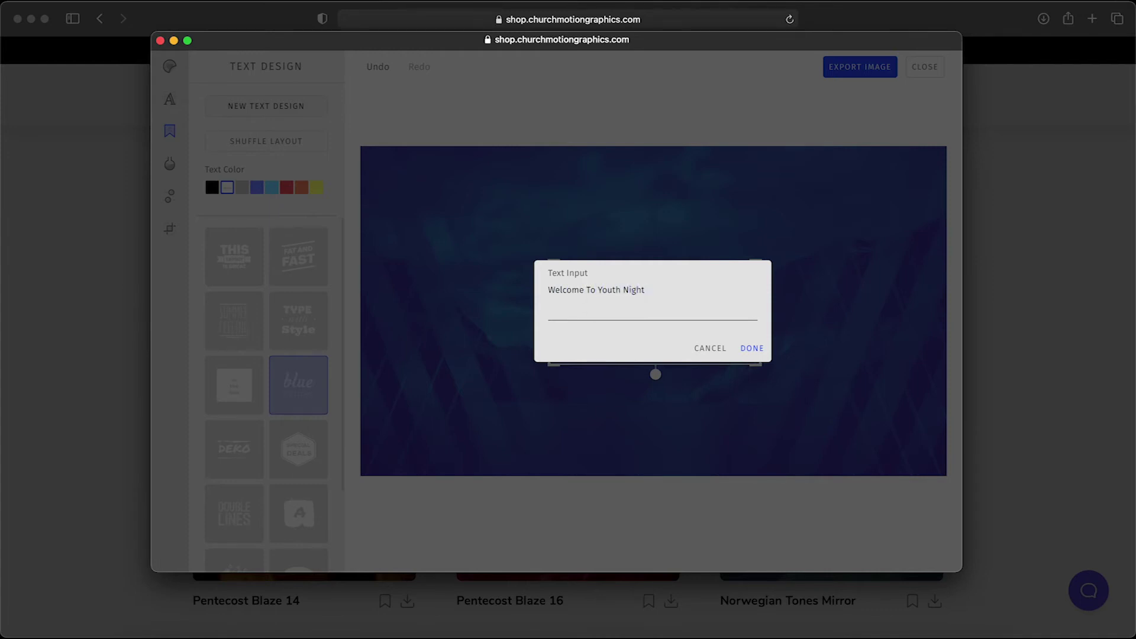
left_click(752, 349)
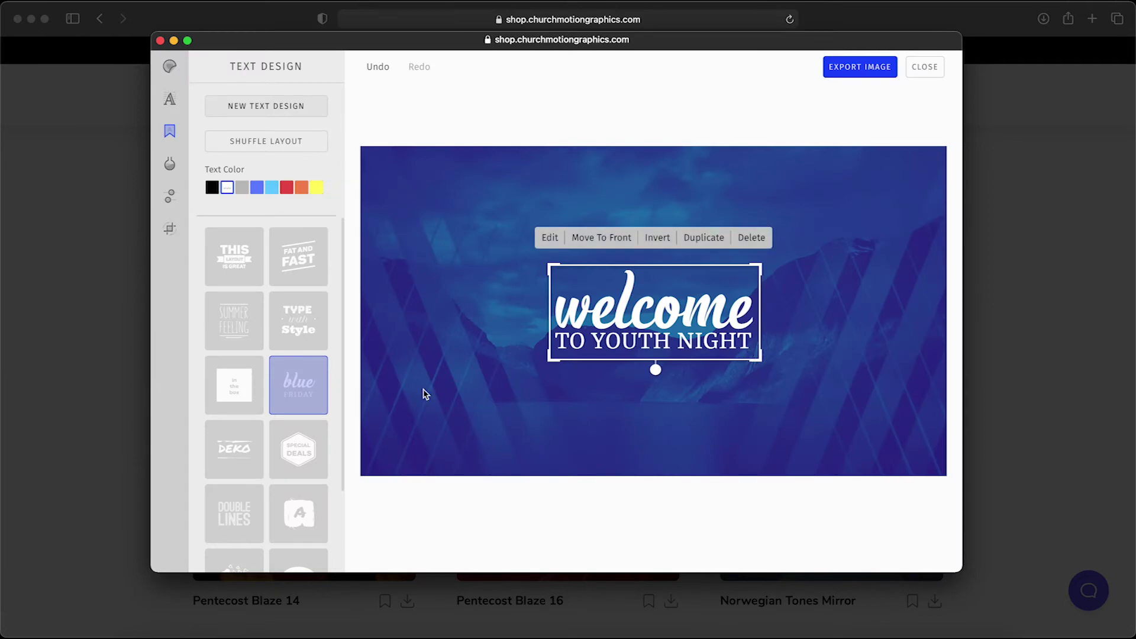
Step: Preview Type with Style, Summer Feeling, DEKO and Special Deals designs, then settle on Fat and Fast
left_click(307, 333)
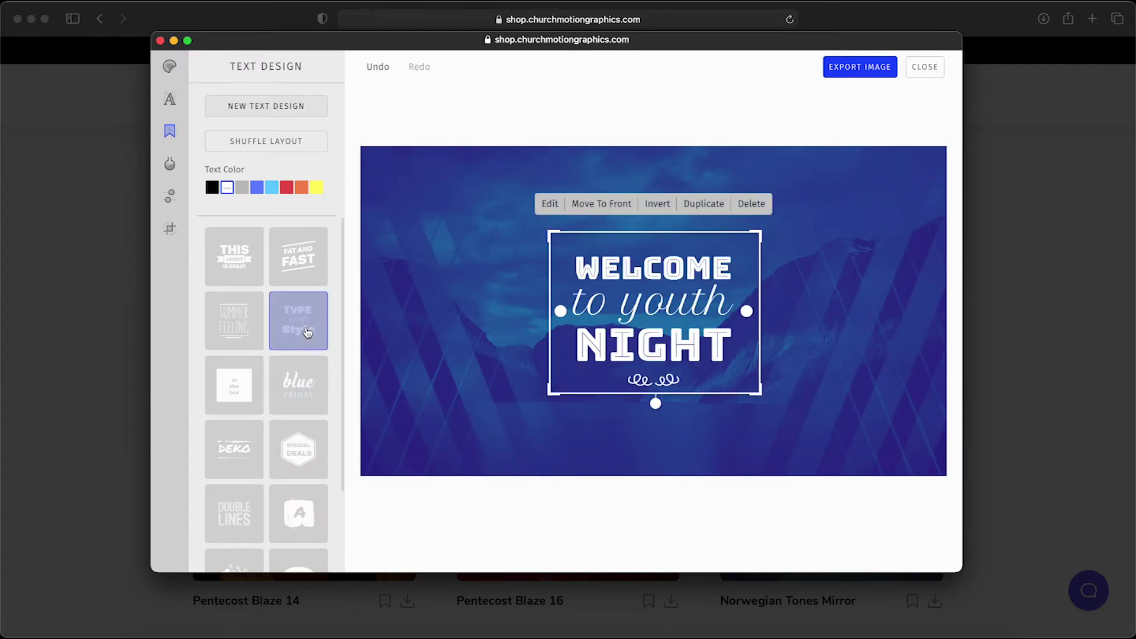
left_click(244, 336)
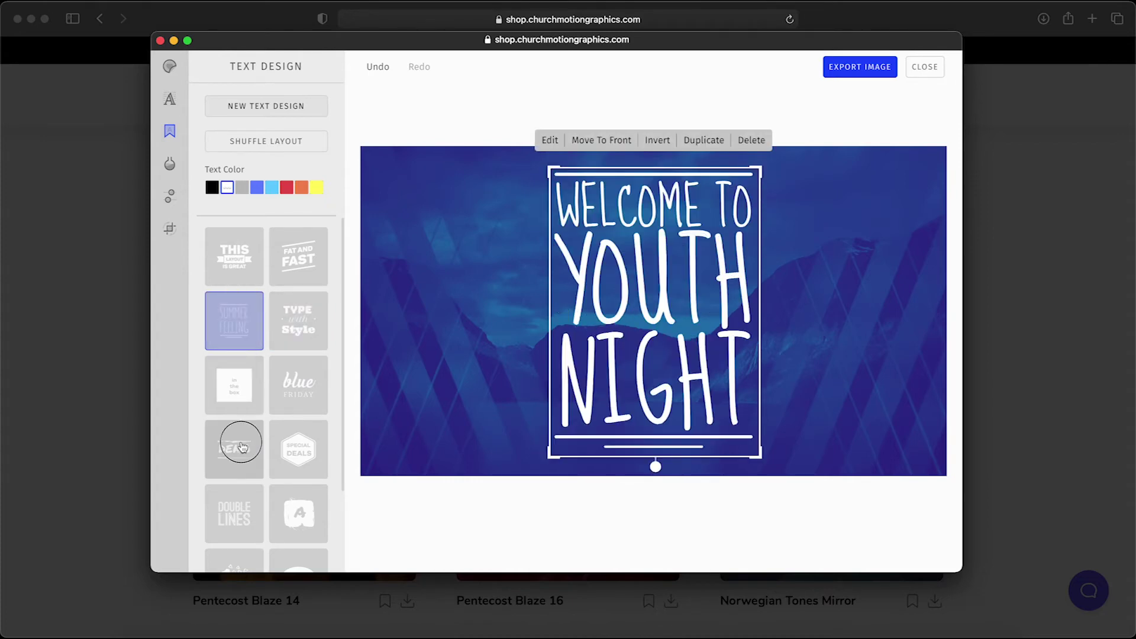
left_click(242, 447)
left_click(297, 449)
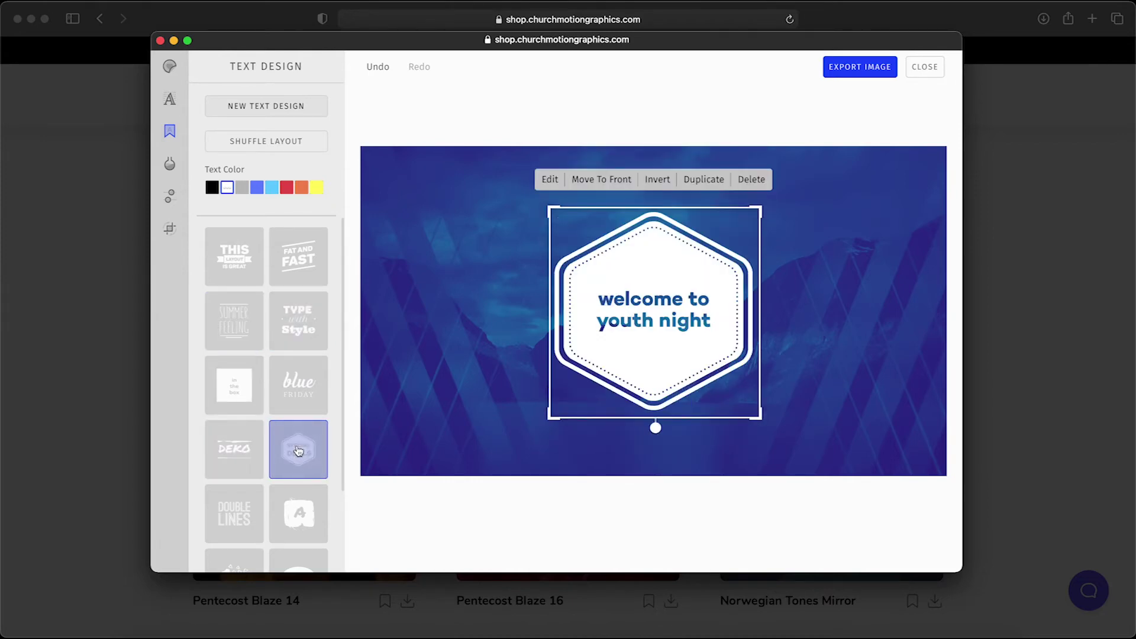
left_click(300, 267)
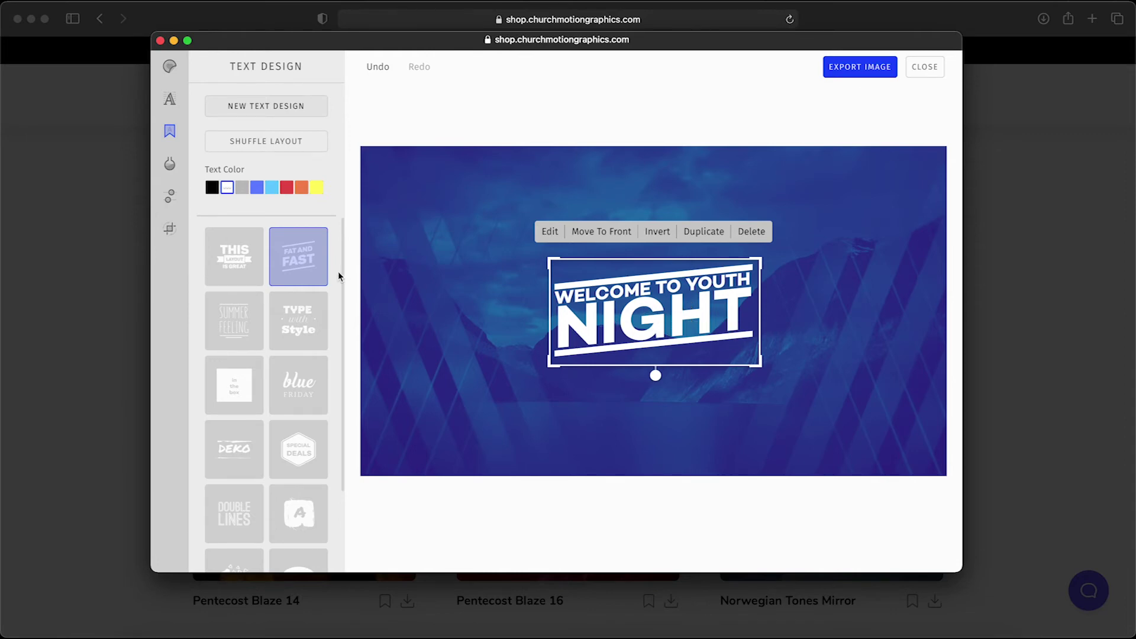
Step: Shuffle the text layout until it shows three slanted lines with dotted rules
left_click(291, 145)
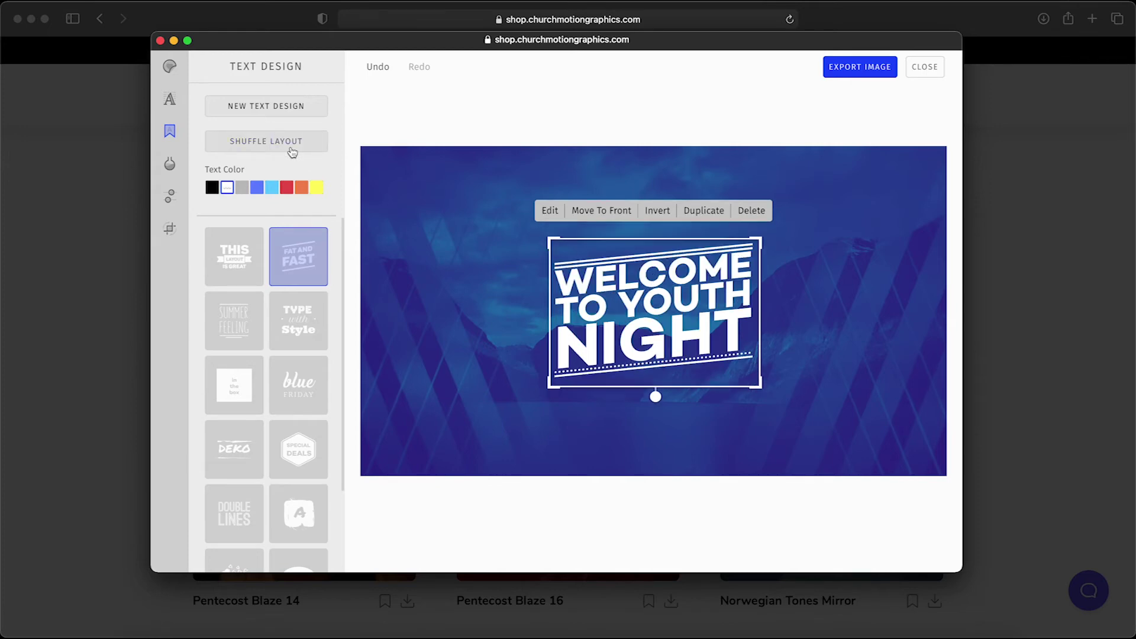
left_click(292, 152)
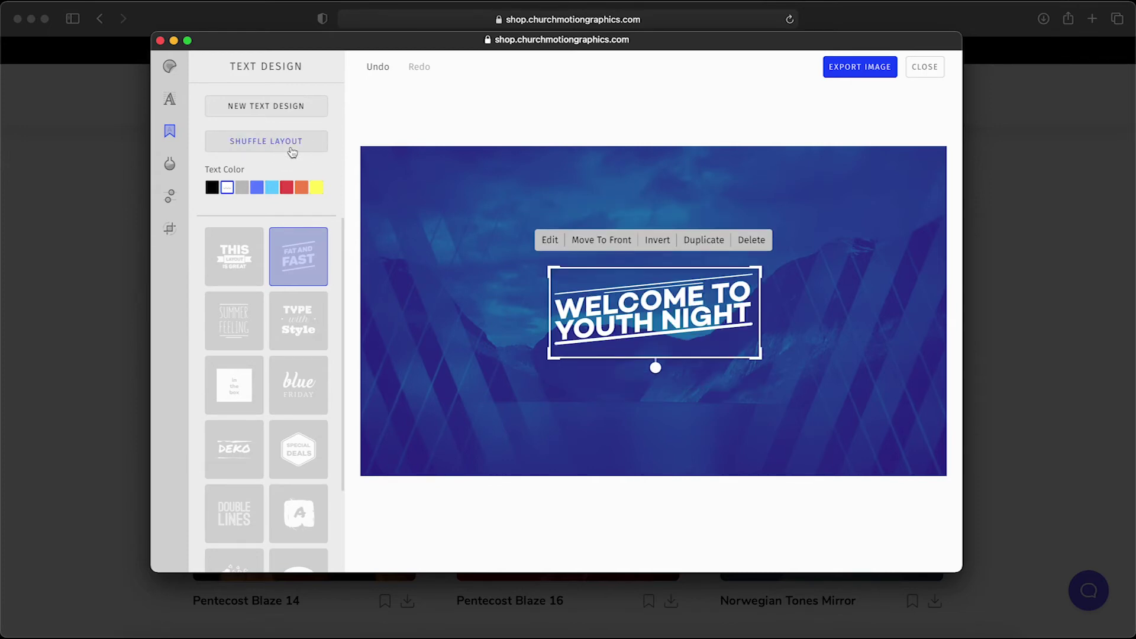
left_click(292, 152)
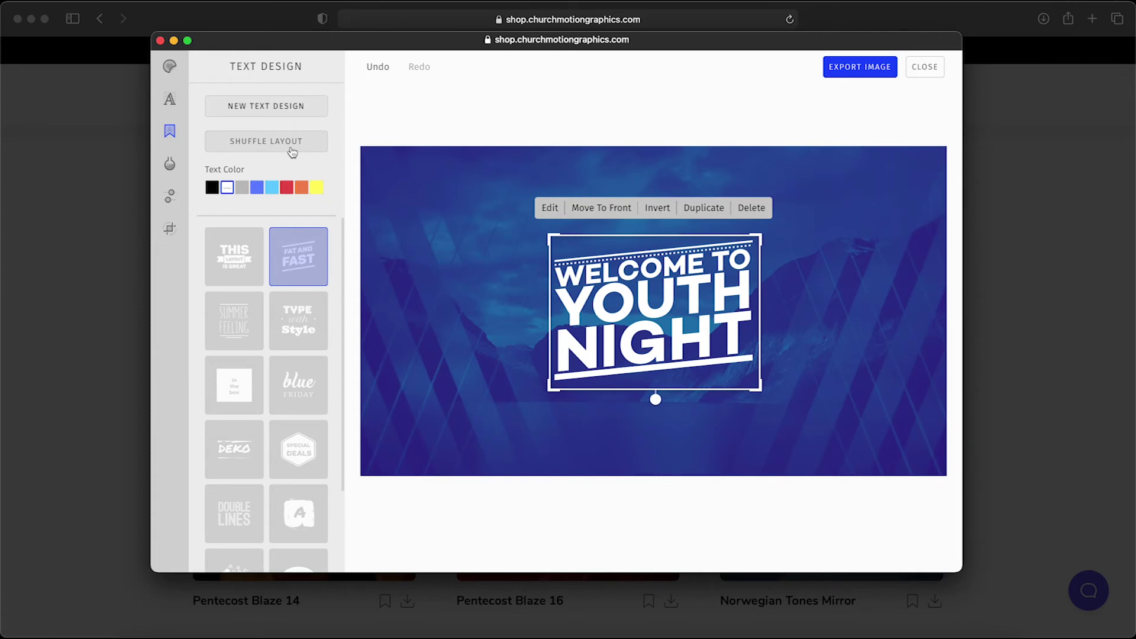
left_click(293, 152)
left_click(293, 152)
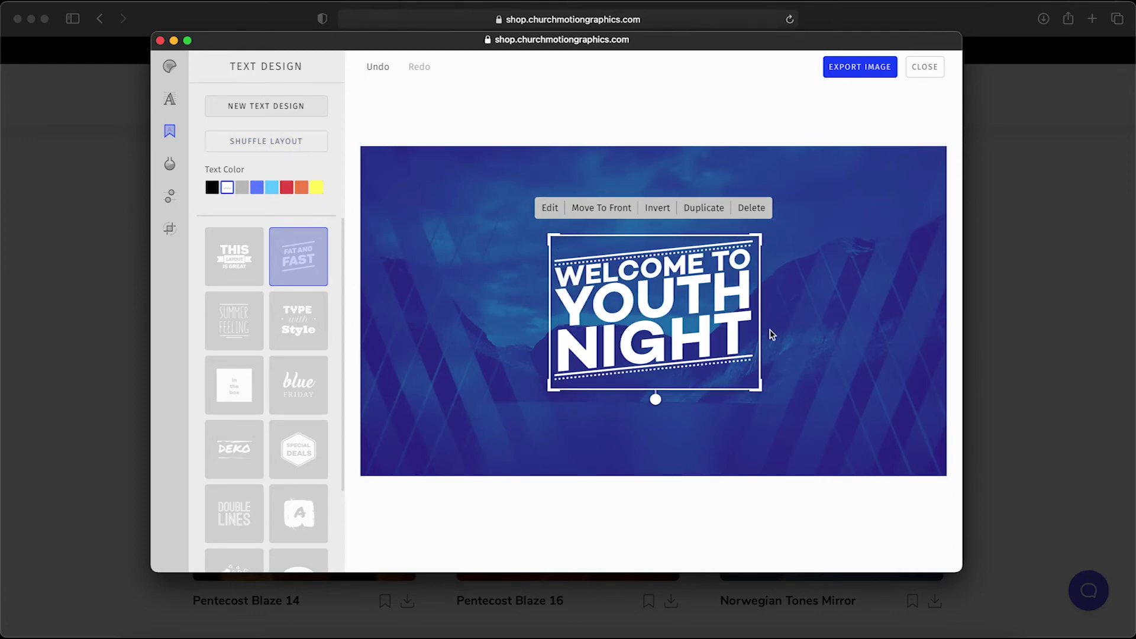
left_click_drag(754, 387, 787, 408)
Step: Export the graphic as an image and check the downloaded JPEG in Preview
left_click(837, 323)
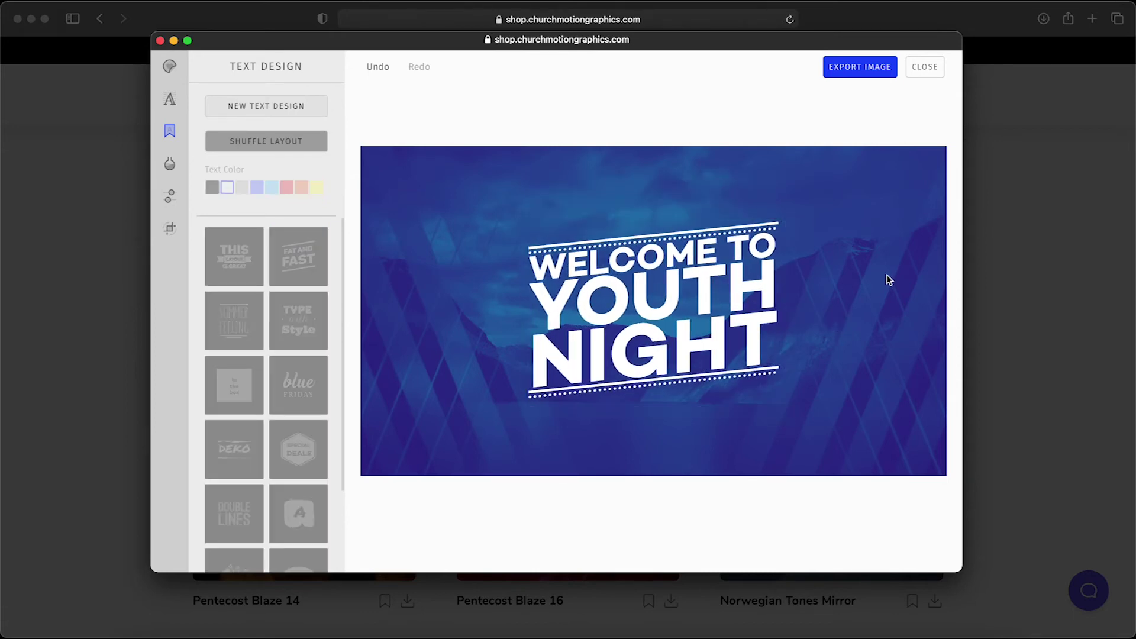
left_click(865, 80)
left_click(965, 631)
left_click(968, 618)
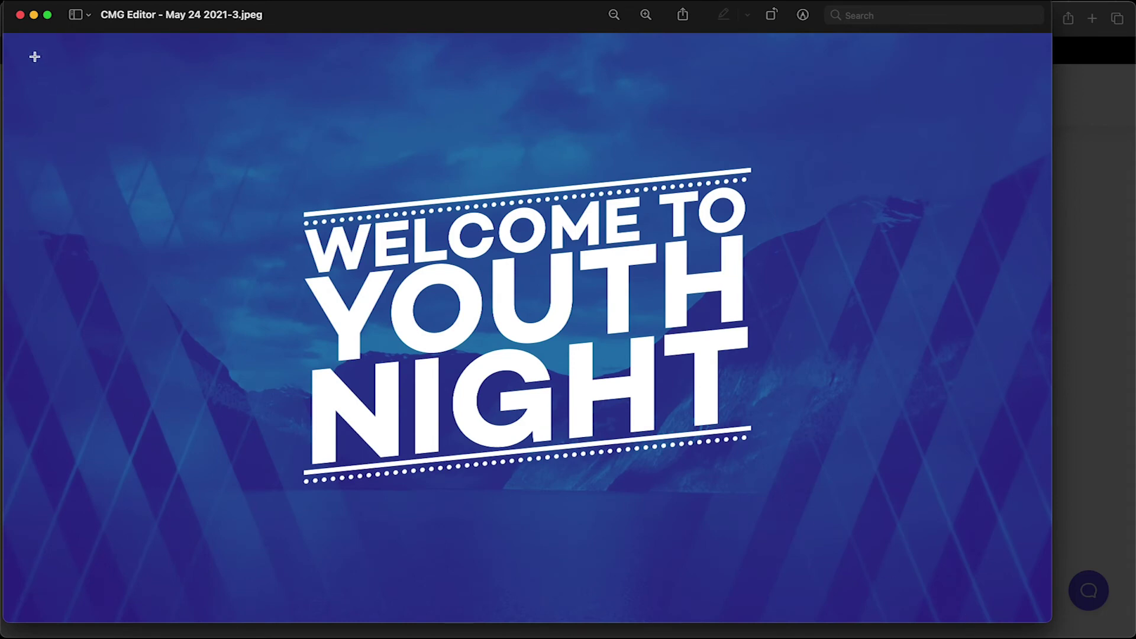
left_click(20, 14)
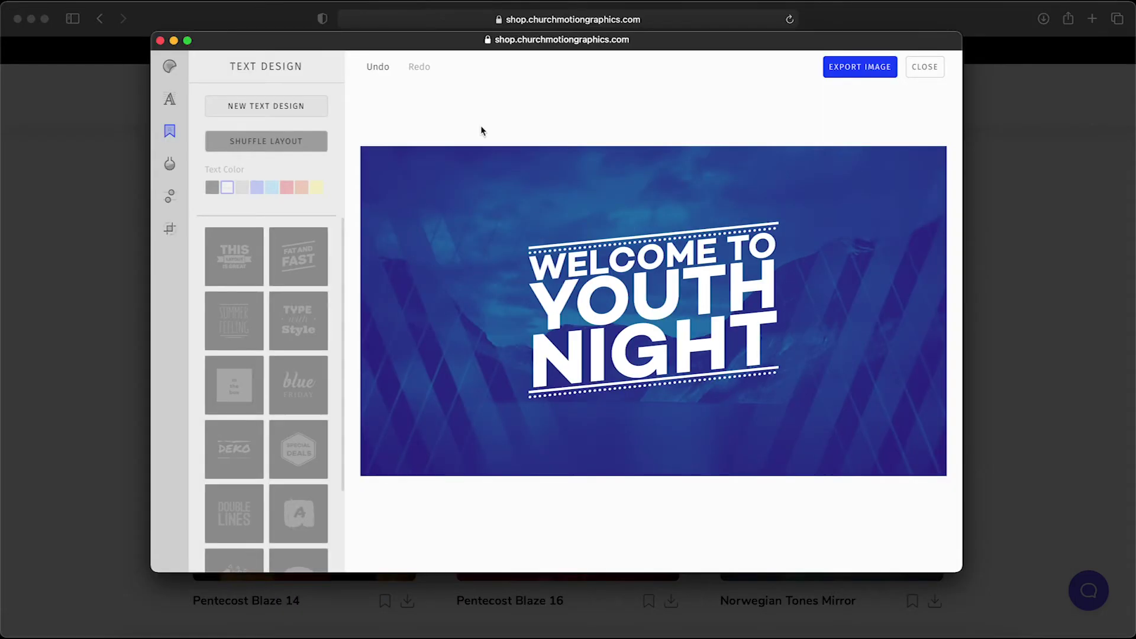
Step: Minimise the editor window and close the Norwegian Tones details
left_click_drag(432, 42, 445, 56)
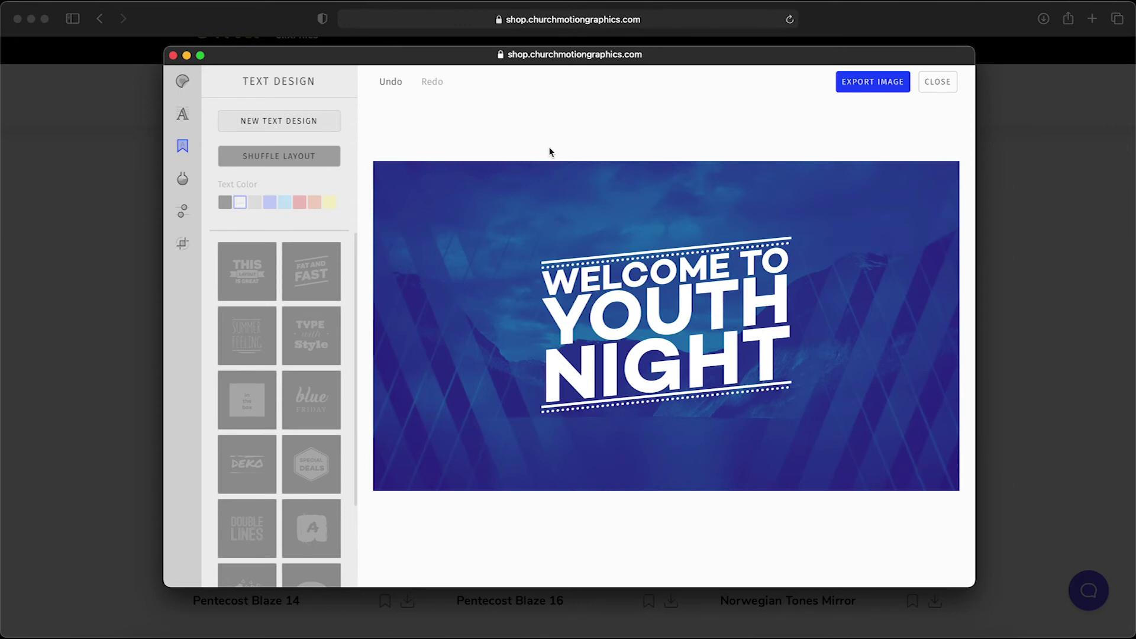
left_click(186, 55)
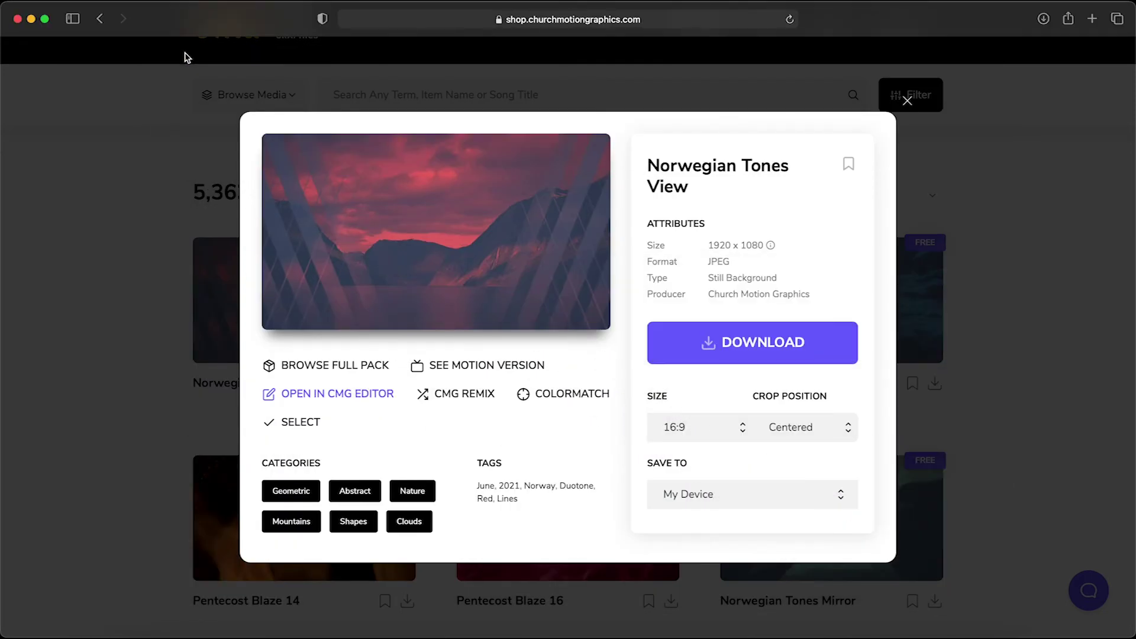
left_click(126, 210)
Step: Browse to the Motion Backgrounds listing and open Gradient Clouds 22 for editing
left_click(258, 102)
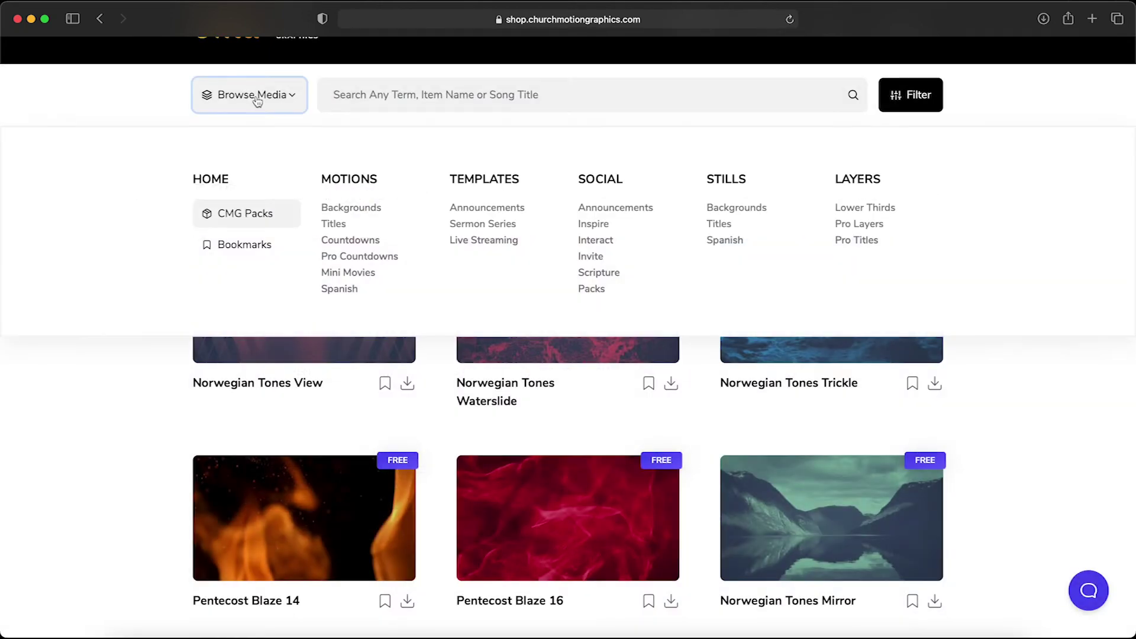
left_click(364, 208)
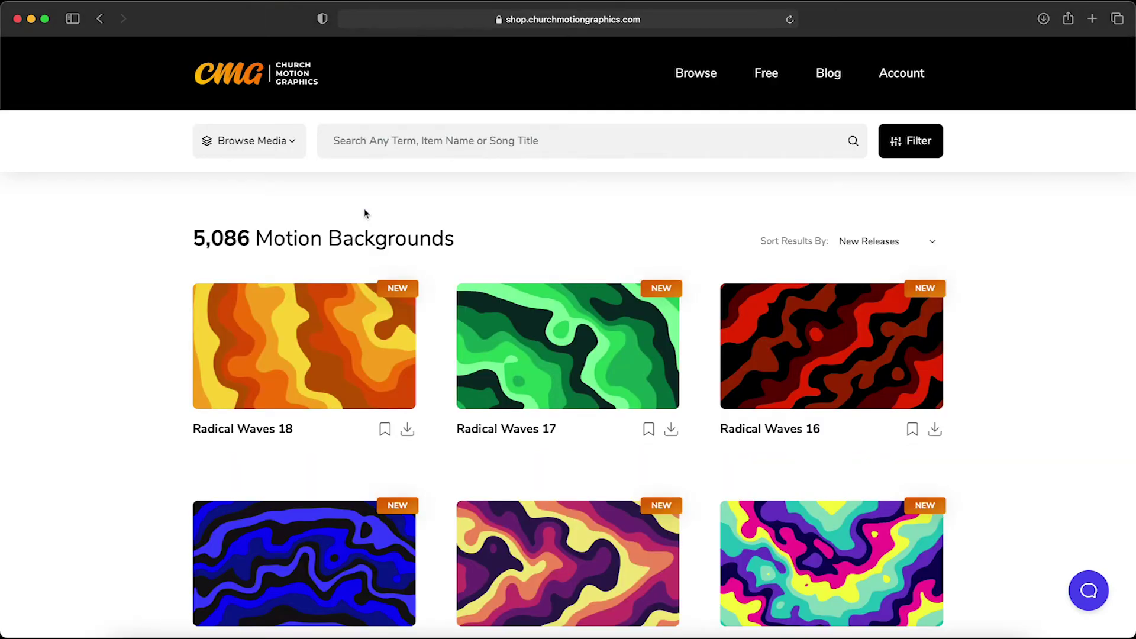
scroll(963, 334, "down", 15)
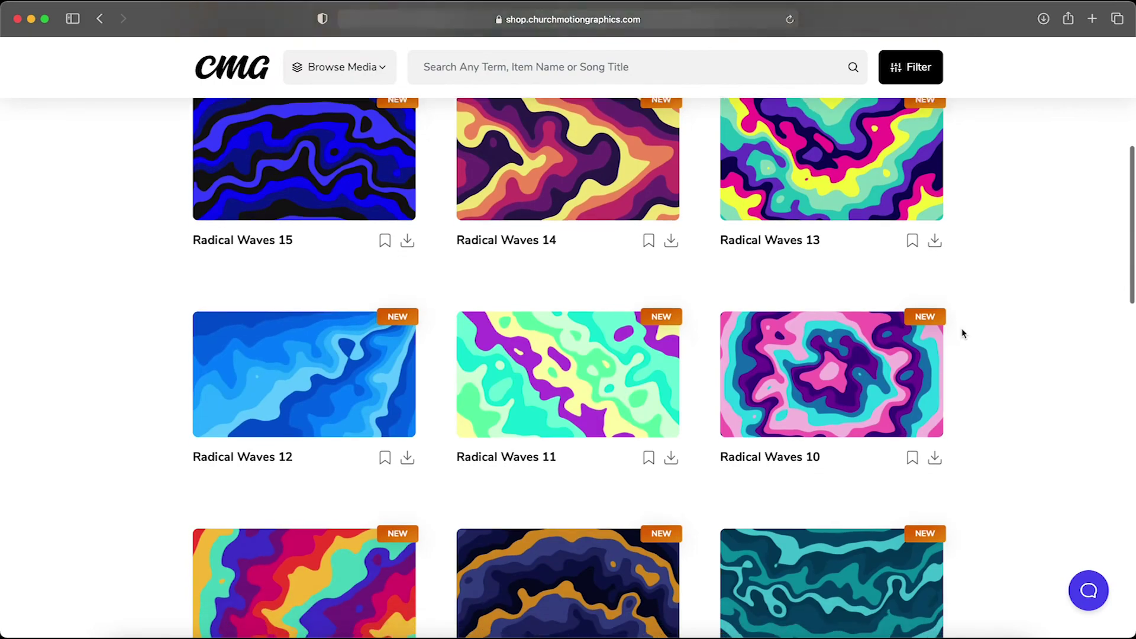
scroll(963, 334, "down", 15)
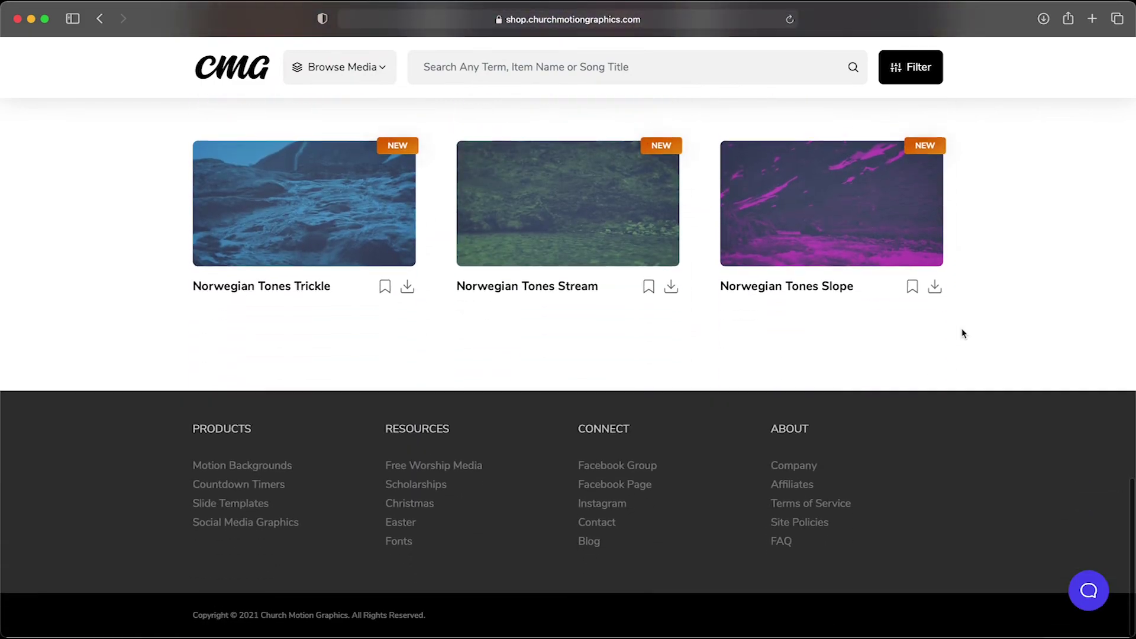
scroll(963, 334, "down", 18)
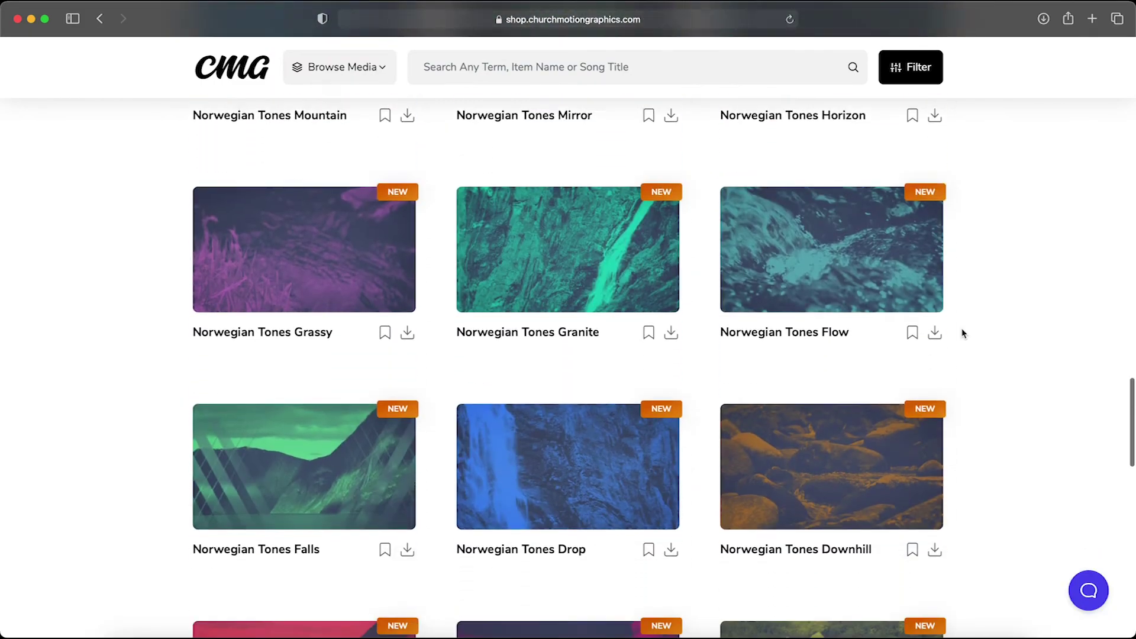
scroll(962, 334, "down", 9)
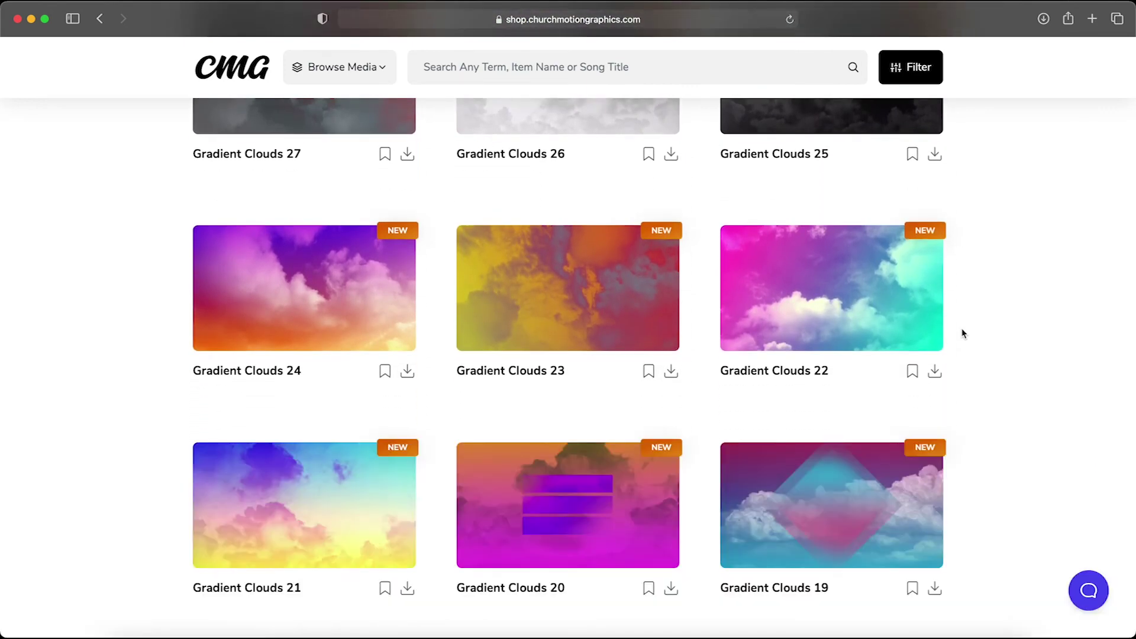
left_click(822, 303)
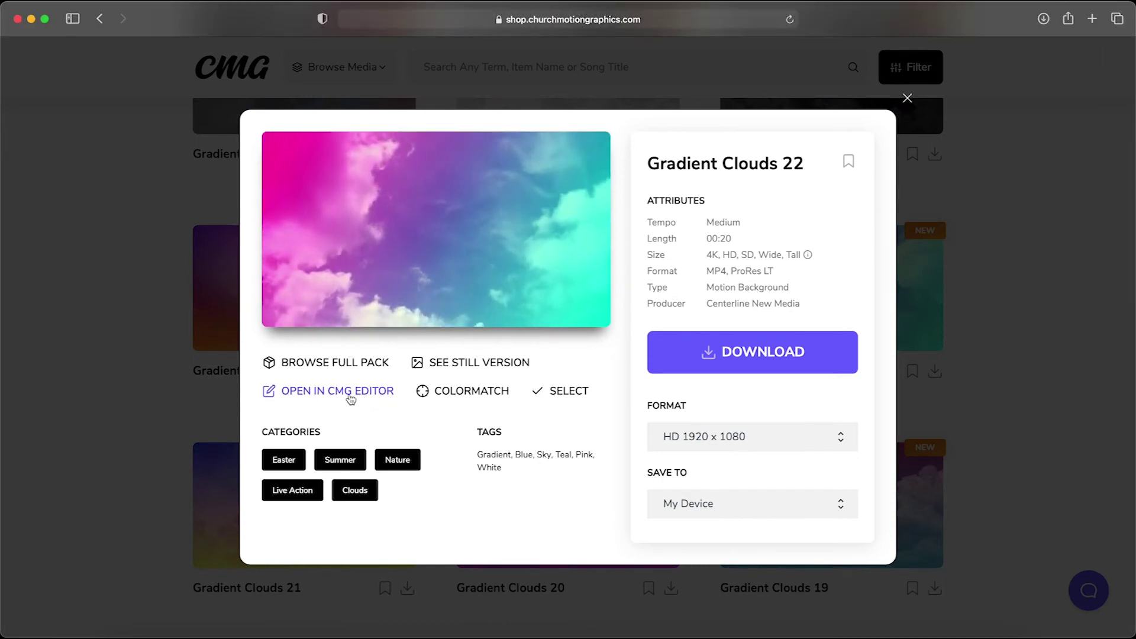
left_click(350, 391)
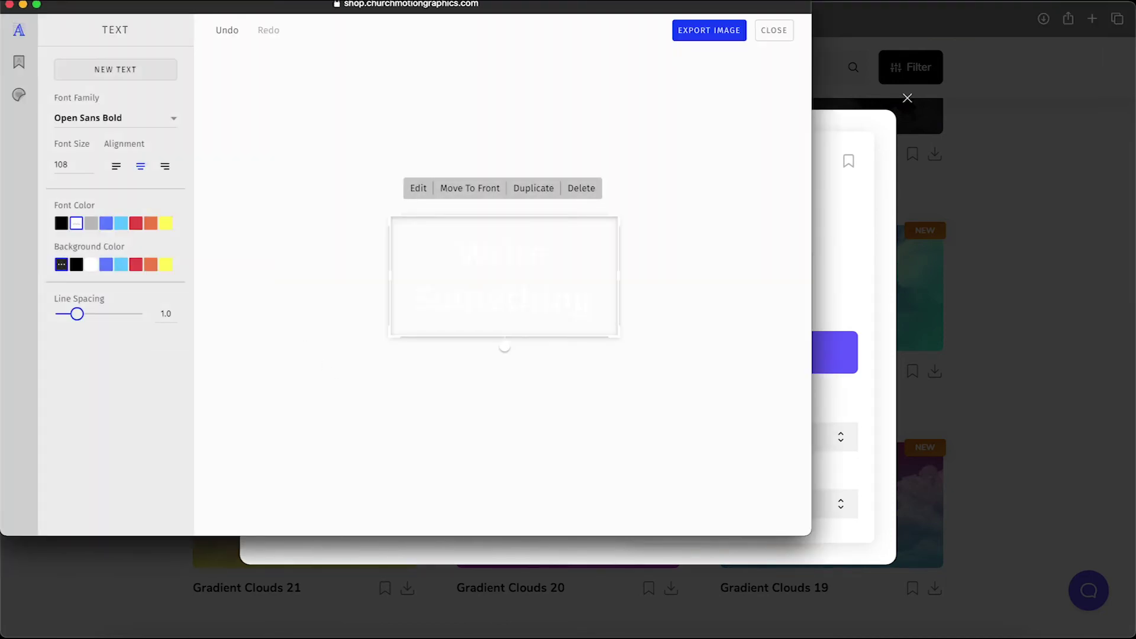
Step: Replace the Write Something placeholder with 'Welcome To Bible Study!'
left_click_drag(152, 8, 307, 63)
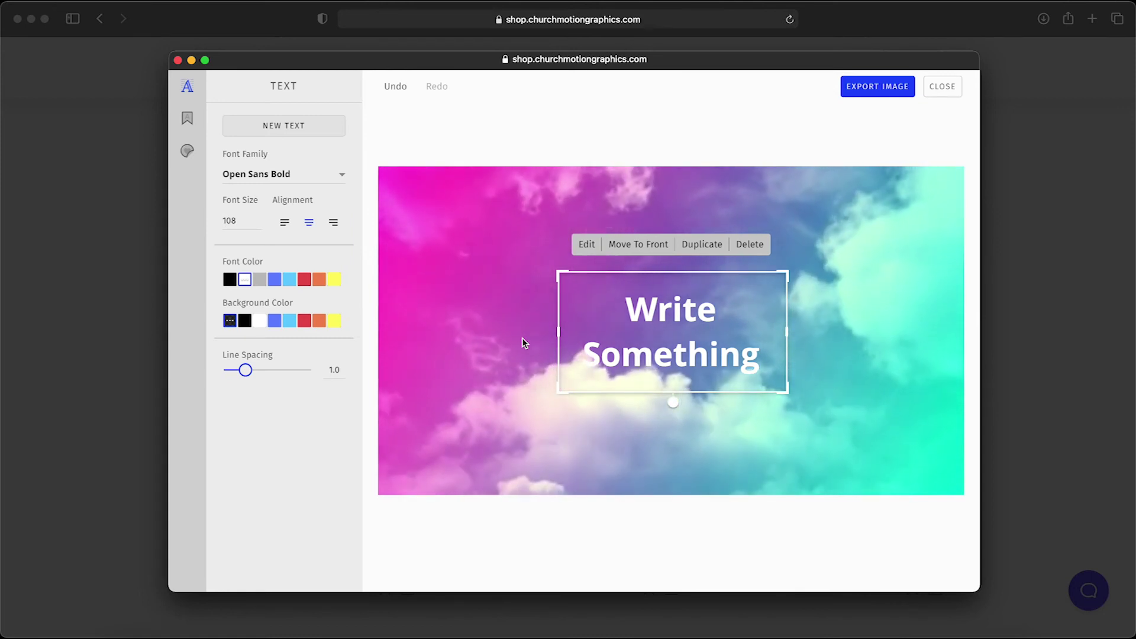
double_click(711, 347)
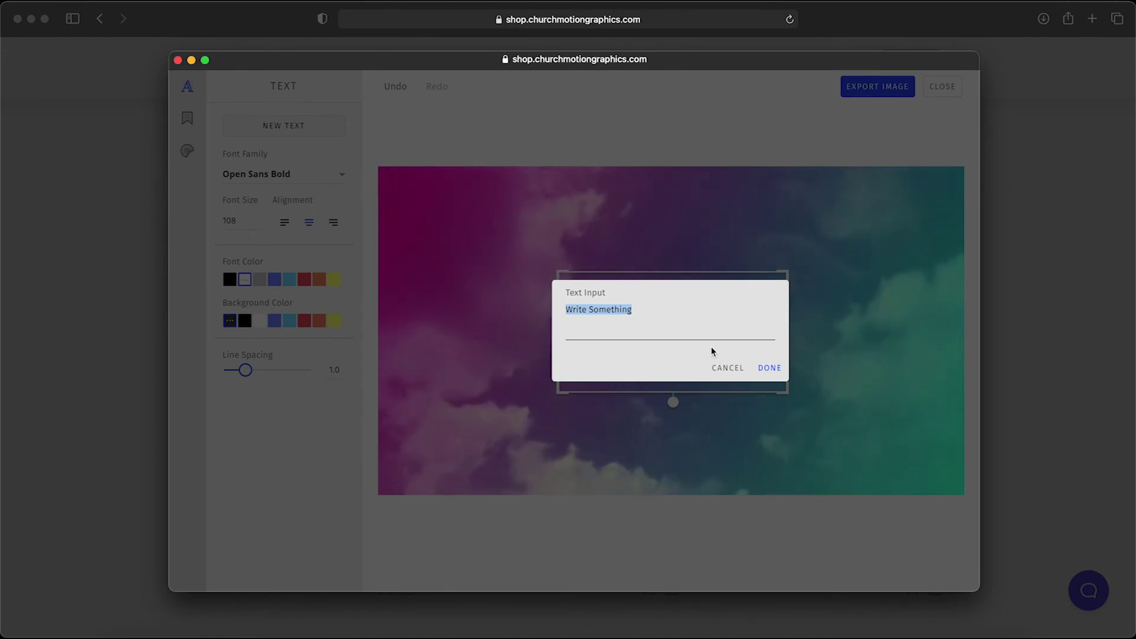
type("Welcome To Bible Study!")
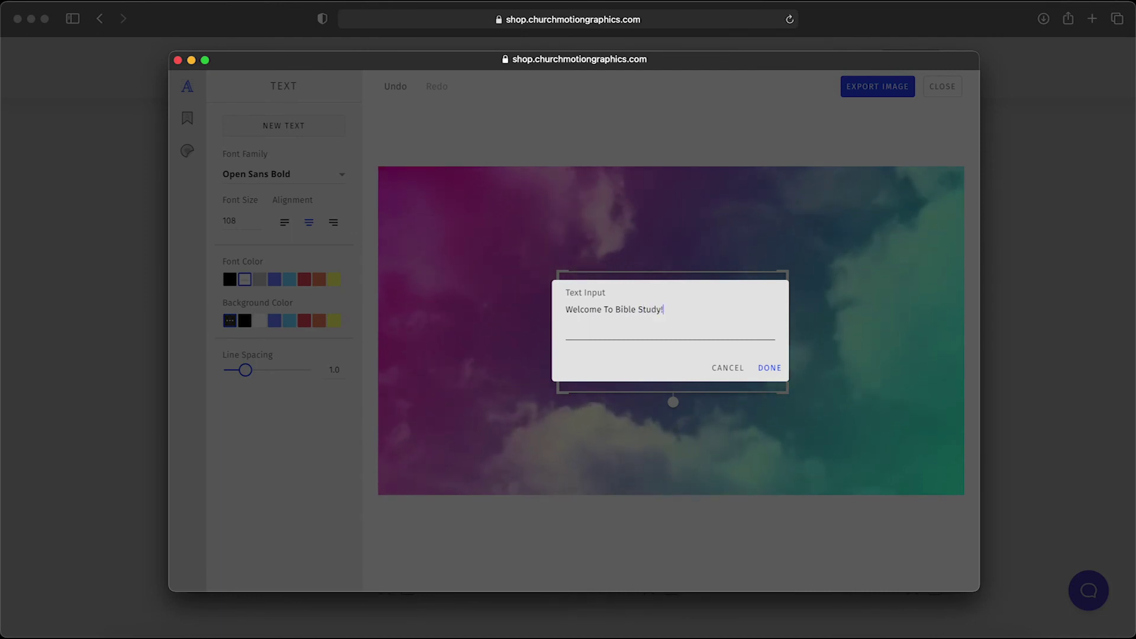
left_click(777, 368)
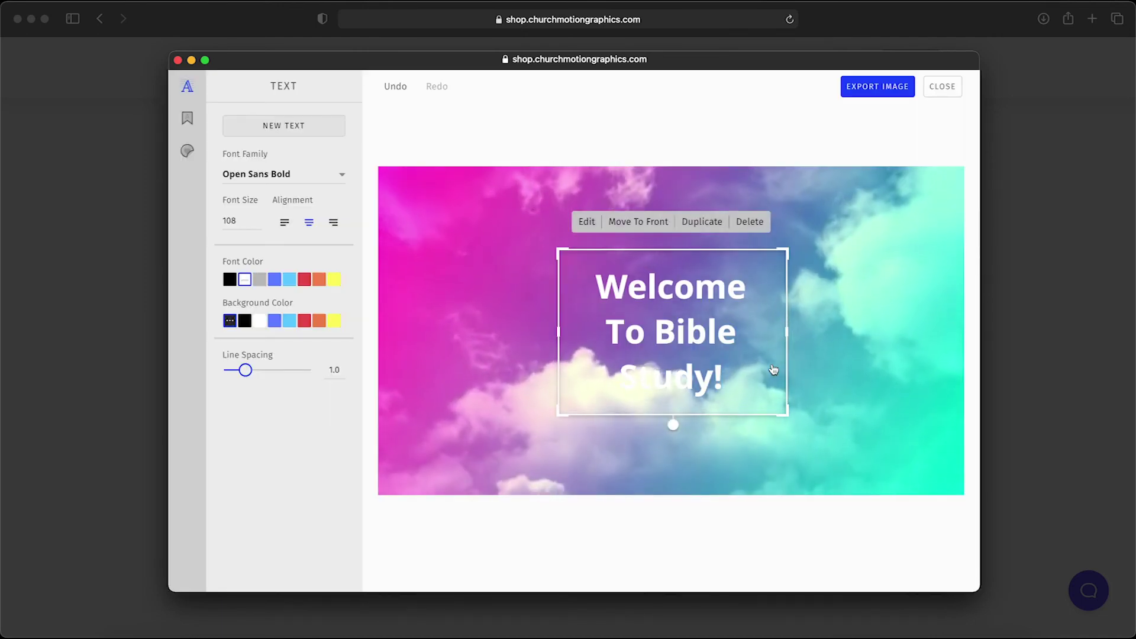
Step: Set the welcome text to Caveat Bold at font size 200
left_click(324, 177)
scroll(303, 221, "down", 10)
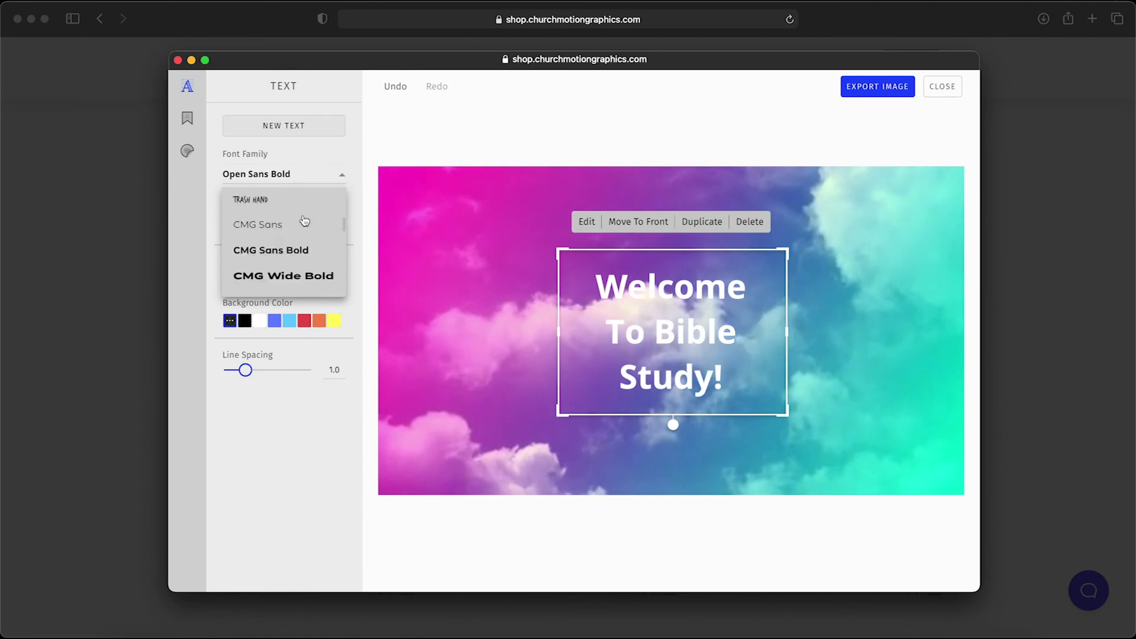
scroll(304, 221, "down", 1)
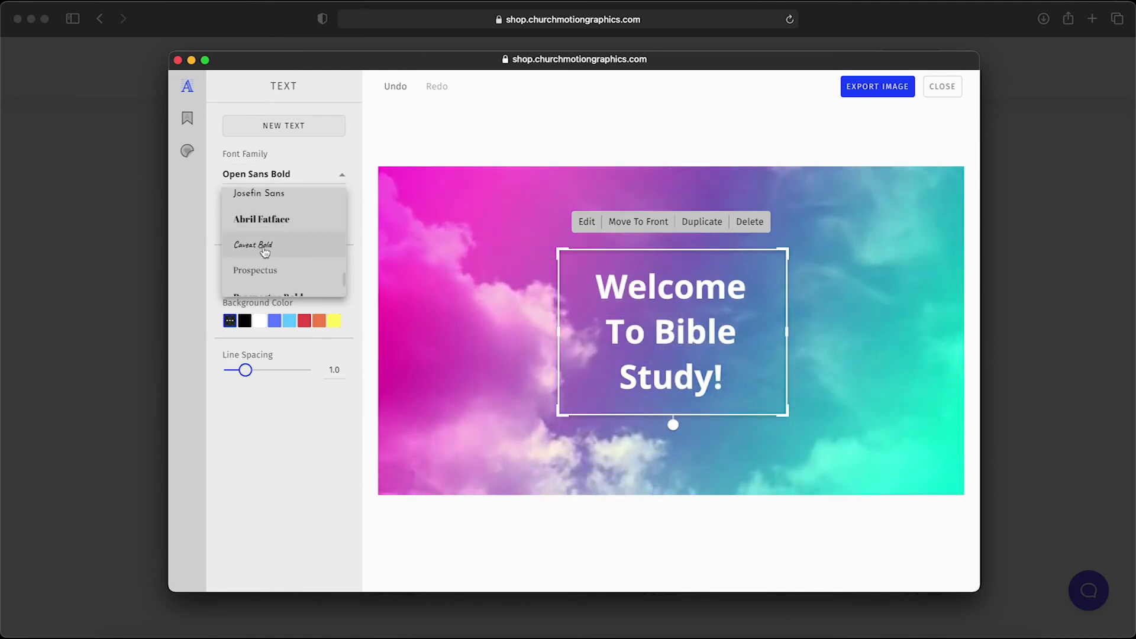
left_click(264, 252)
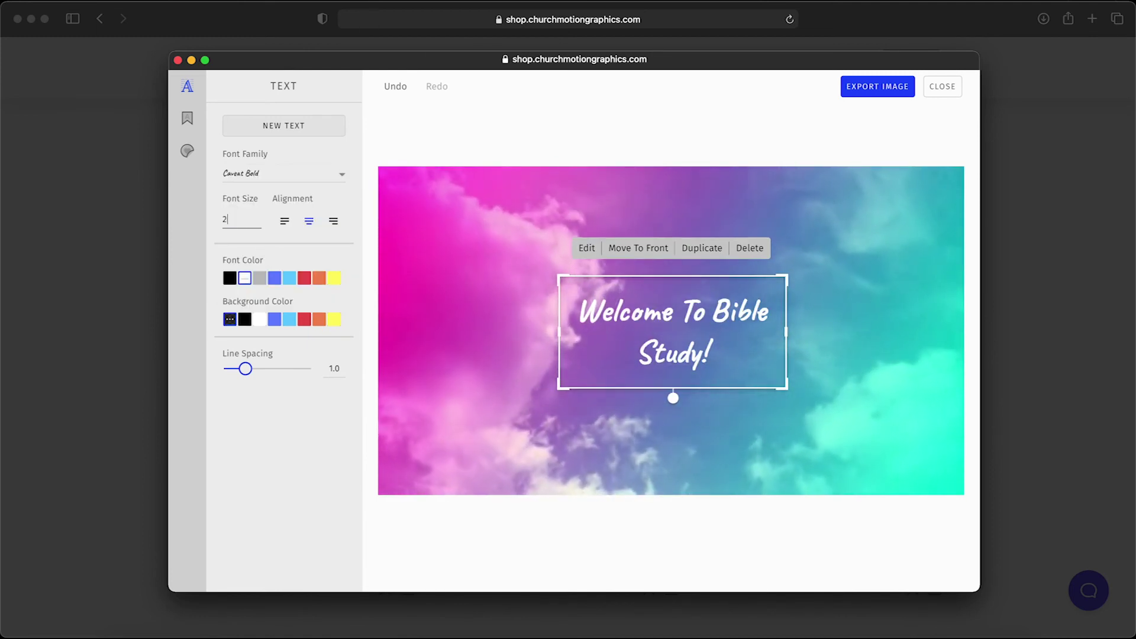
type("200")
key("Return")
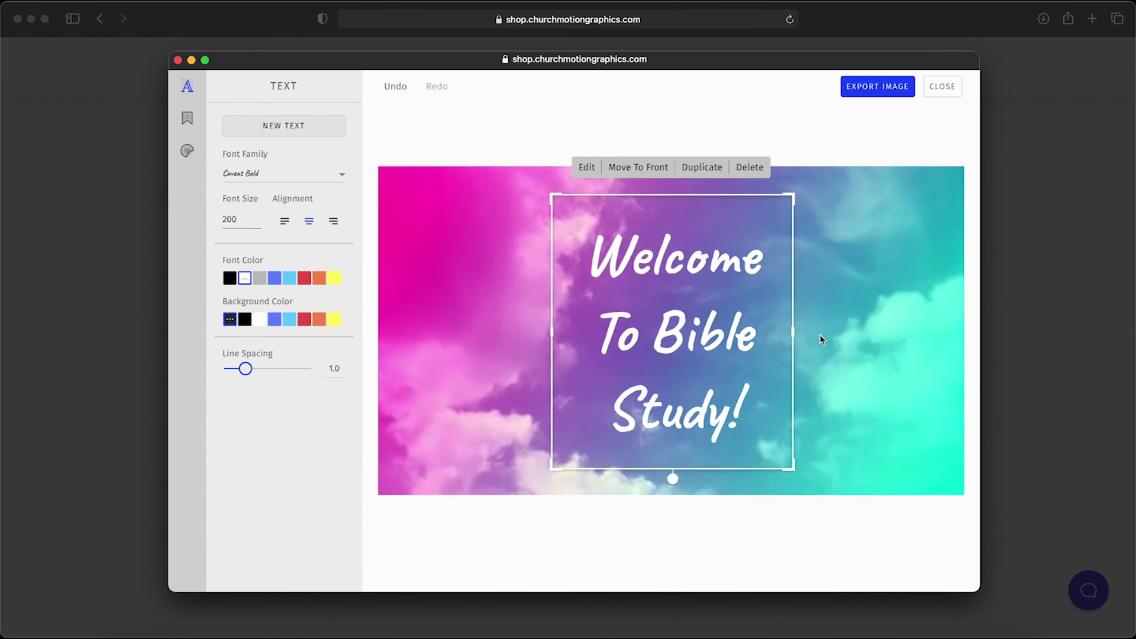
Step: Widen the text box so it wraps to two lines and set line spacing to 0.7
left_click_drag(795, 335, 852, 335)
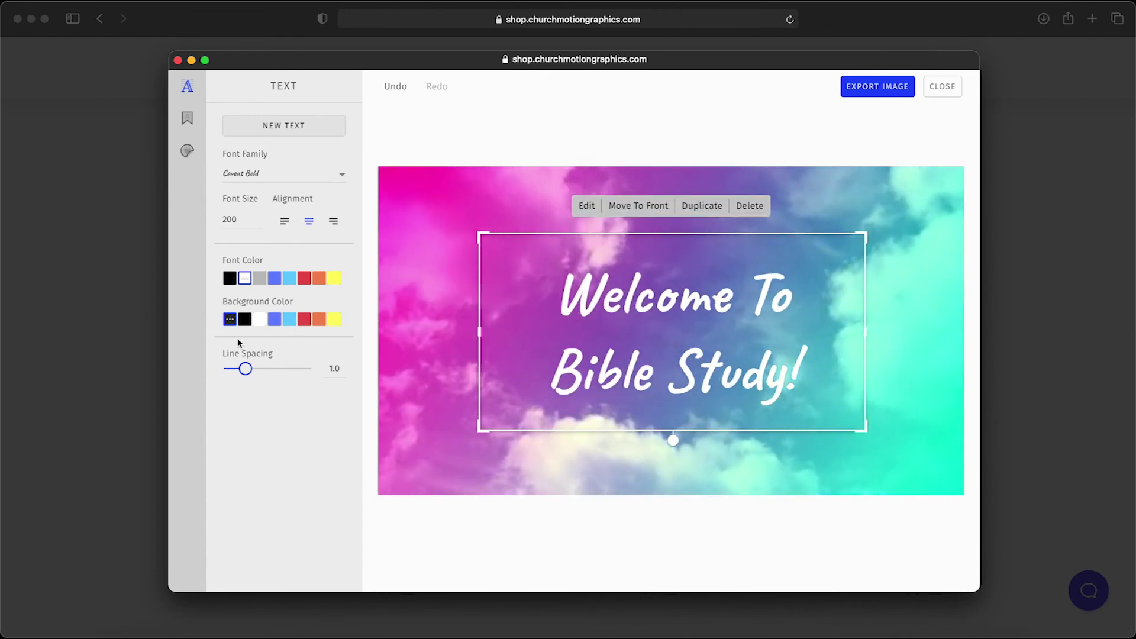
left_click_drag(246, 376, 239, 377)
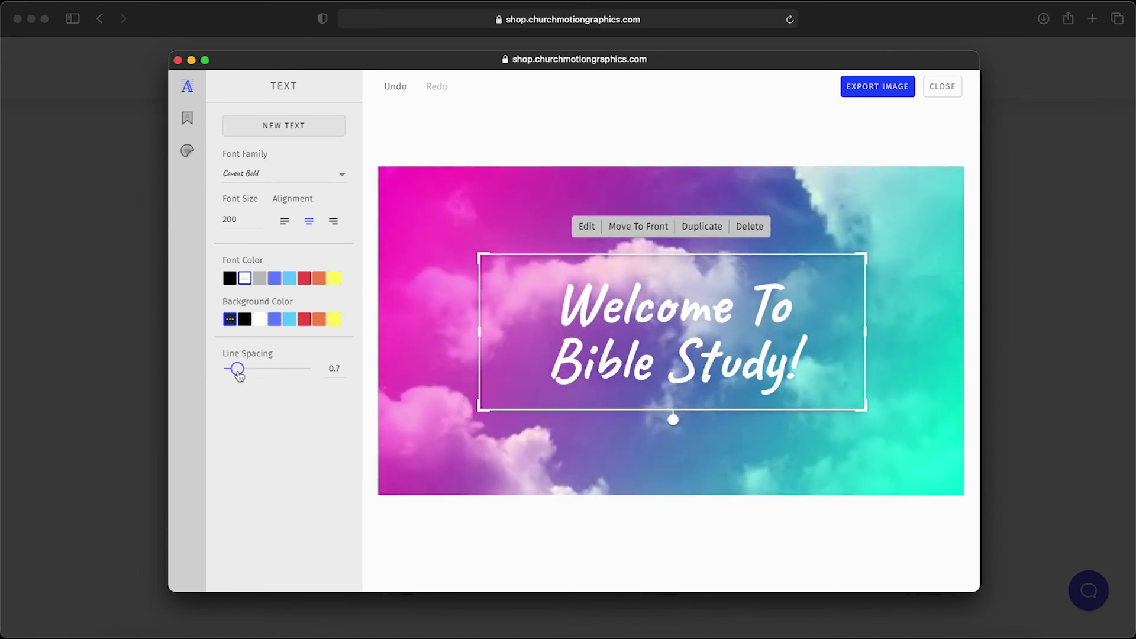
left_click(444, 350)
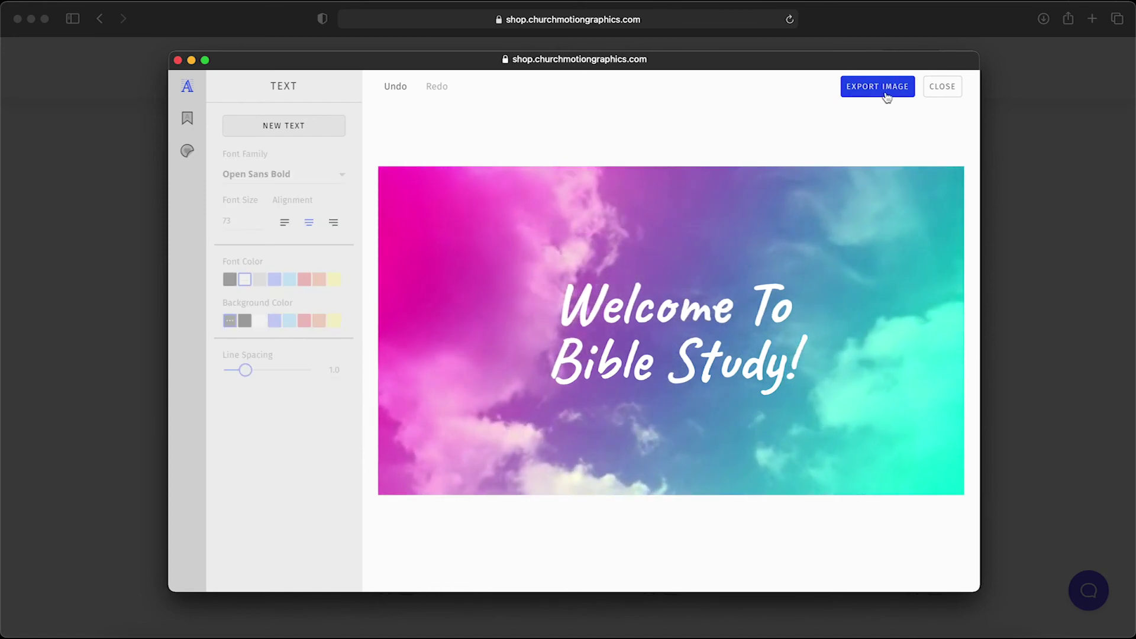
Step: Export the image and build the Welcome To Bible Study! motion video
left_click(876, 86)
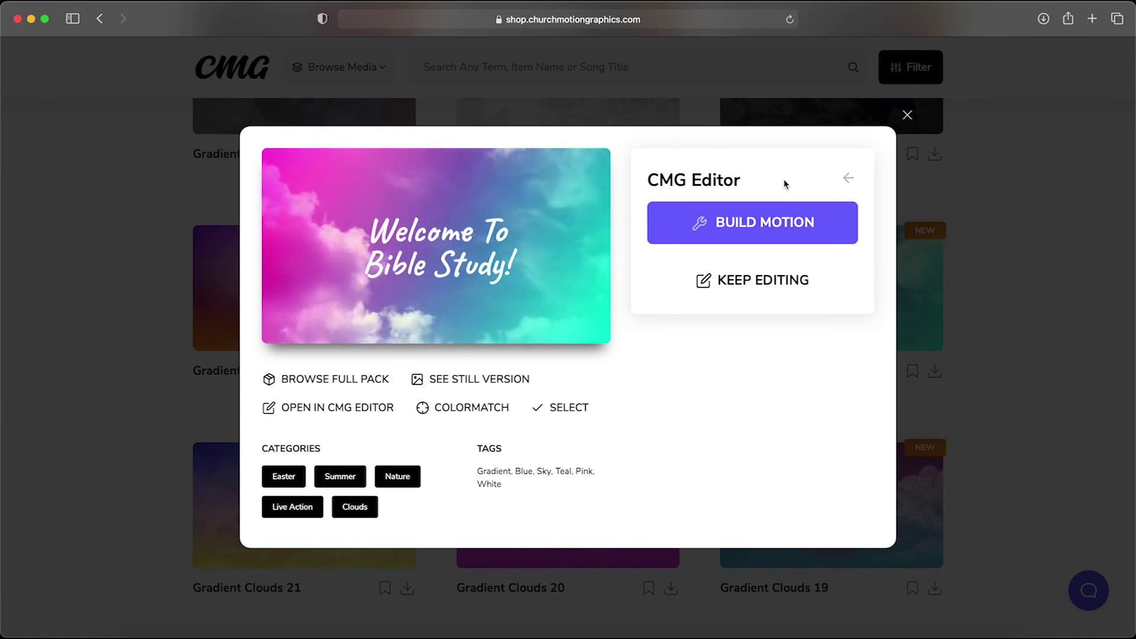
left_click(839, 223)
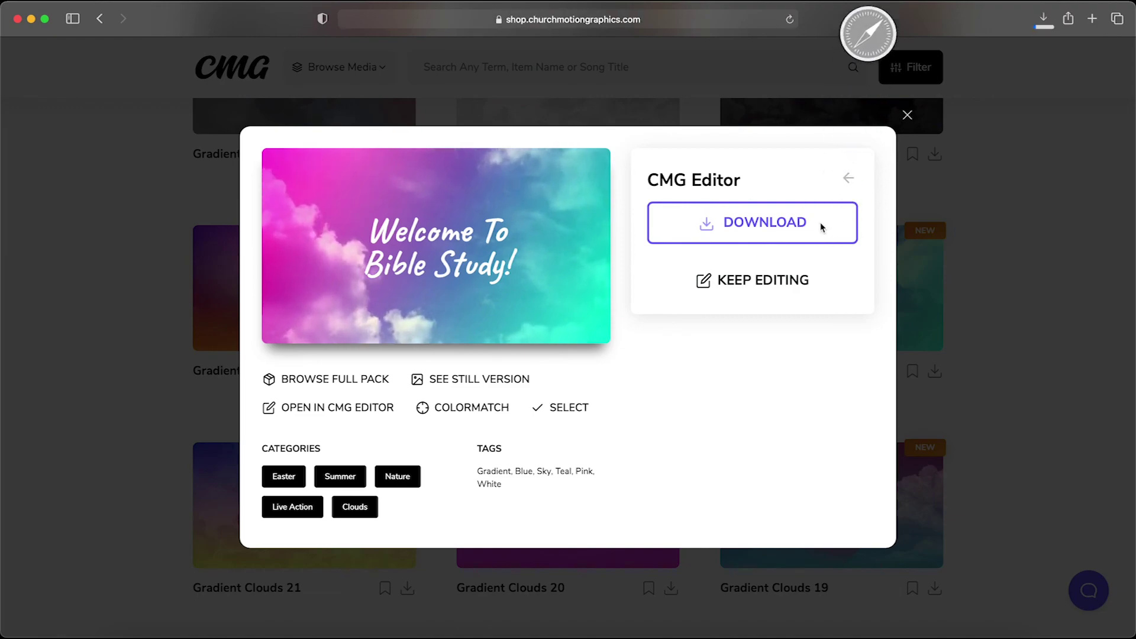
Step: Open 'Gradient Clouds 22 - CMG Editor.mp4' in QuickTime Player and play it
left_click(821, 228)
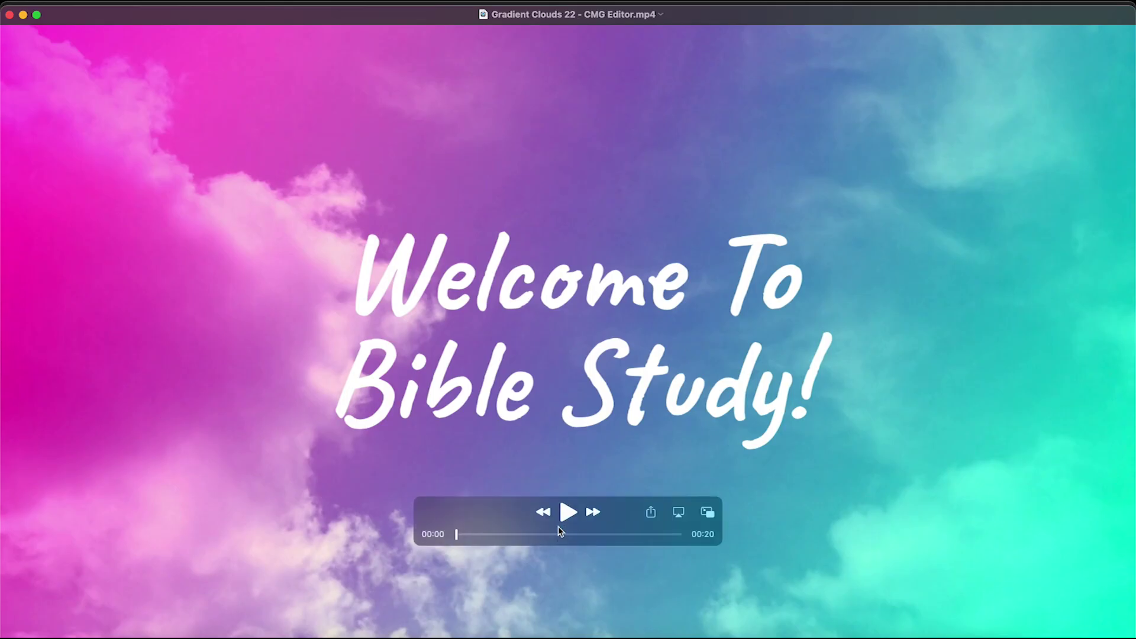
left_click(567, 512)
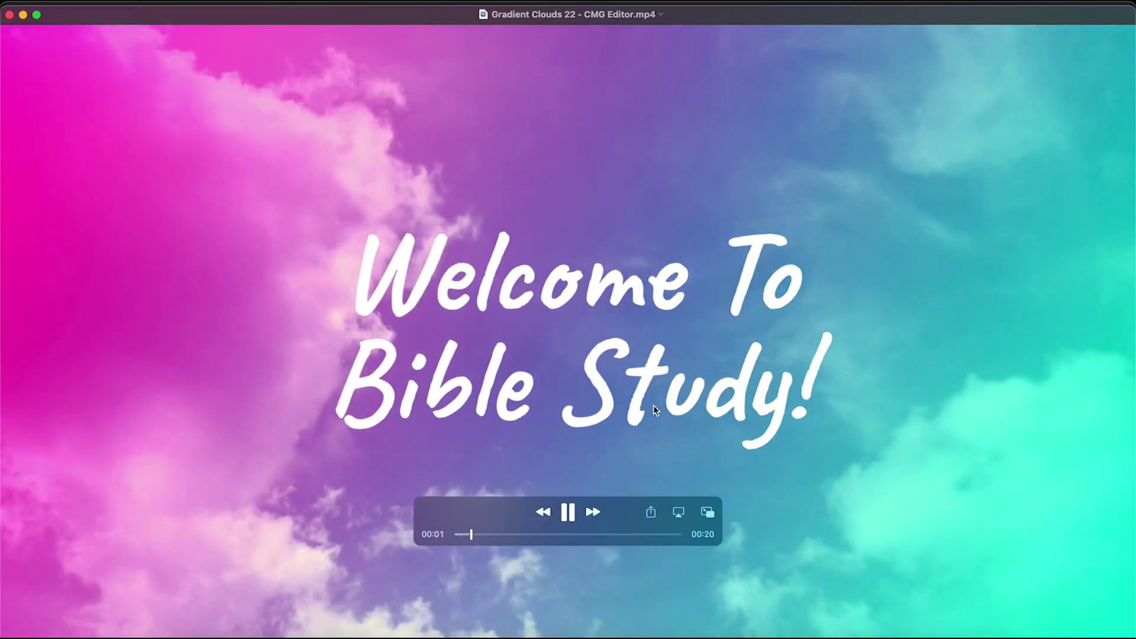